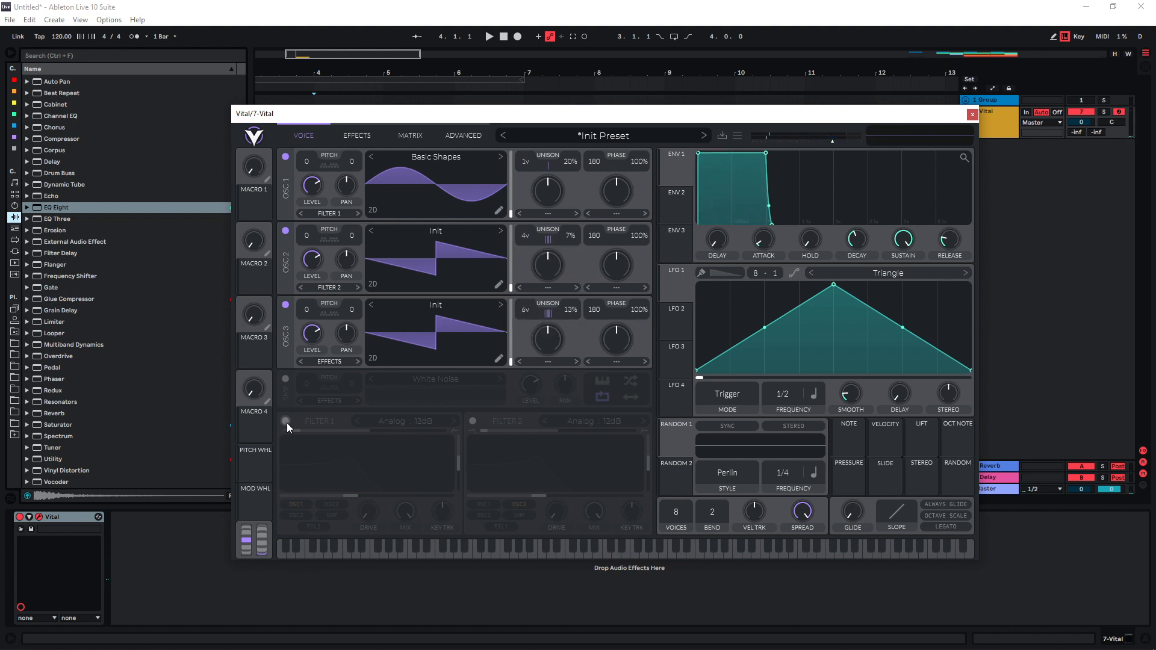
Switch on Filter 1 blended to band-pass, raise its cutoff and set resonance to 18.44%.
left_click(286, 421)
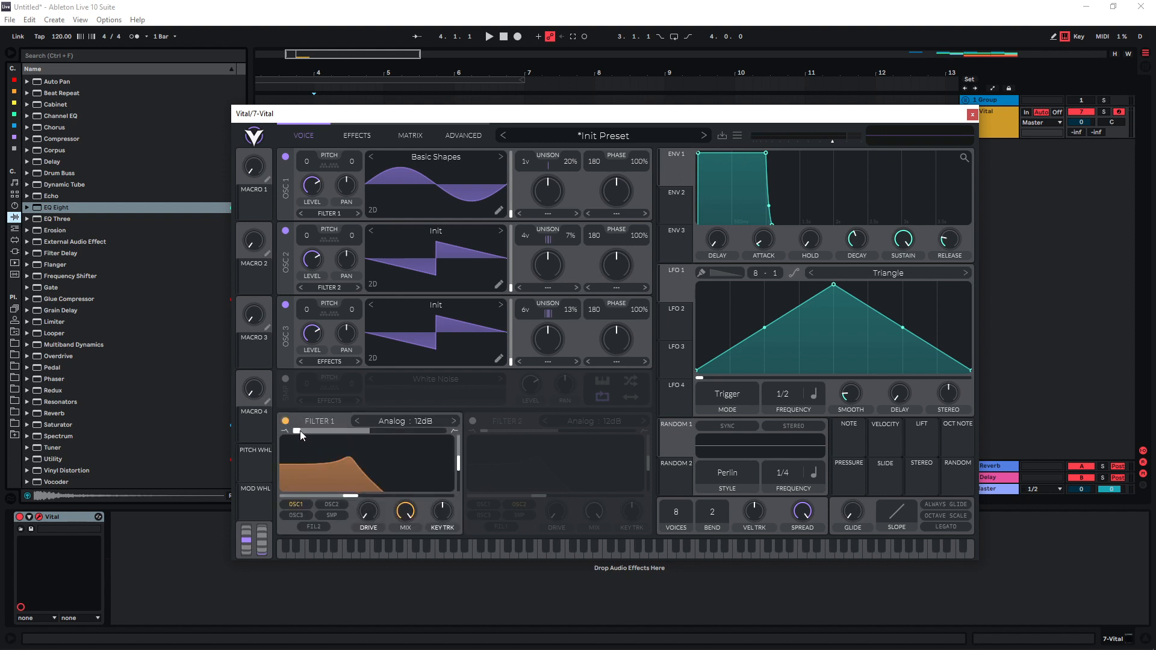
left_click_drag(299, 431, 374, 432)
left_click_drag(459, 464, 459, 487)
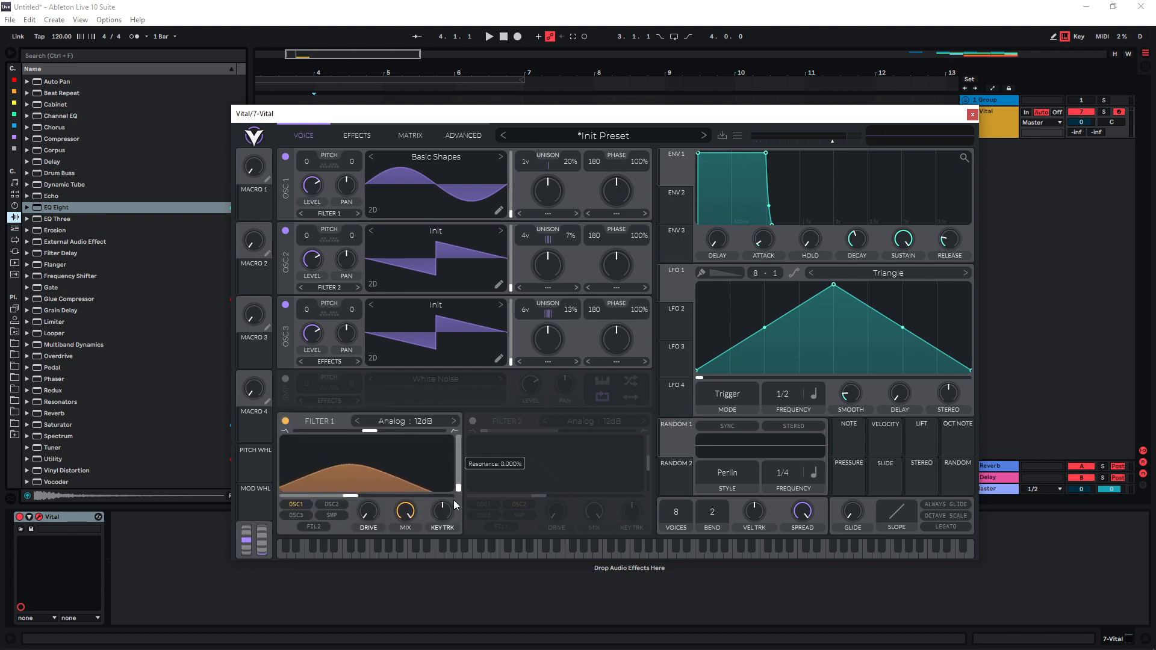
left_click_drag(352, 496, 364, 497)
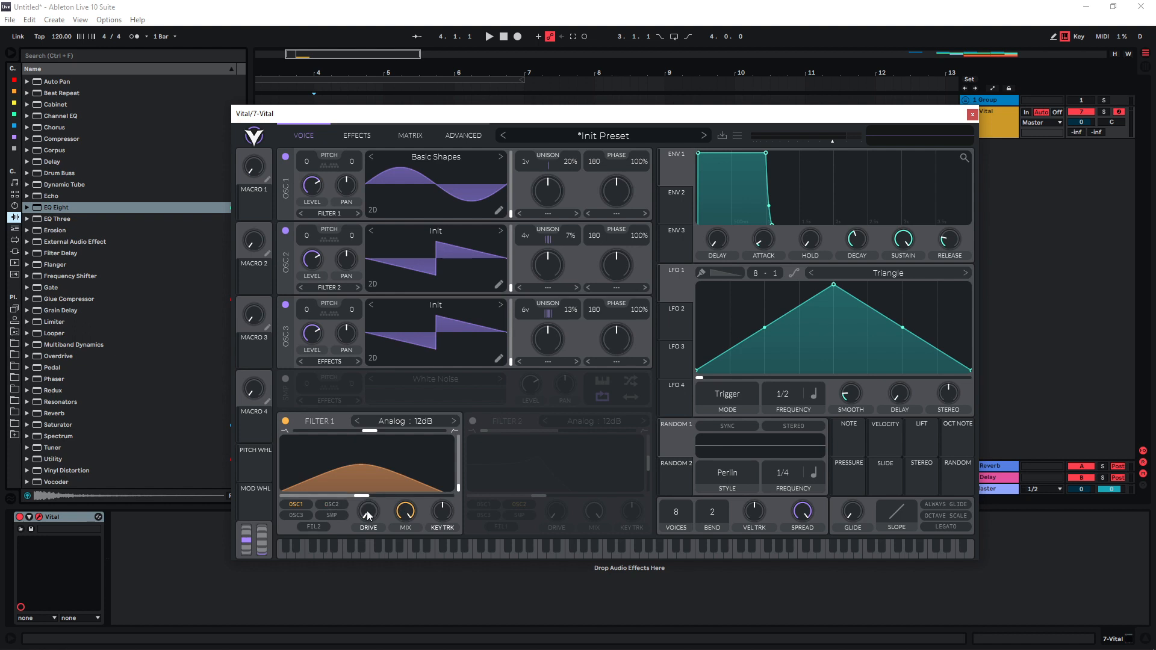
key("s")
left_click_drag(459, 486, 465, 478)
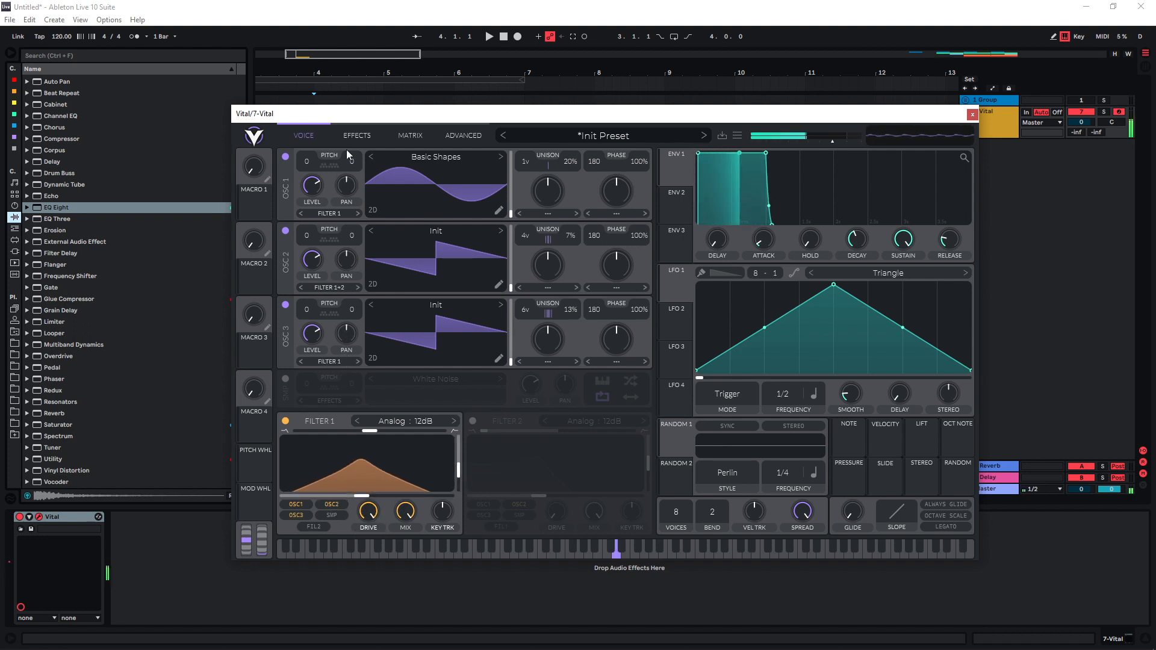
Enable Distortion and the Filter effect, lowering the filter's resonance and raising its cutoff.
left_click(356, 135)
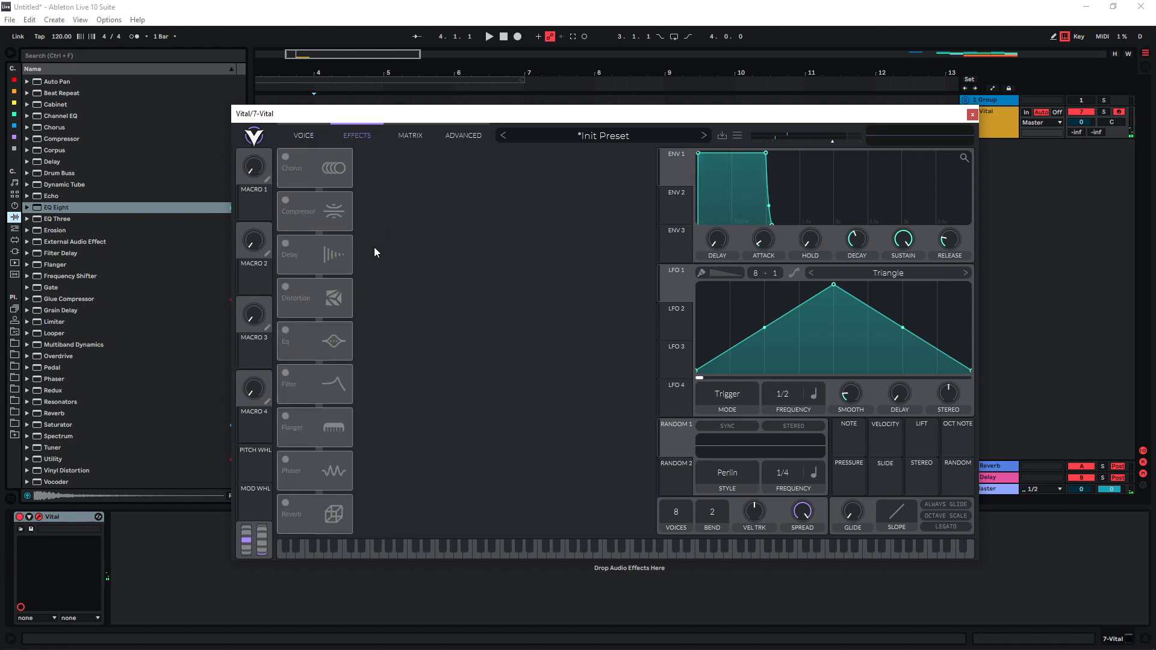
left_click(286, 287)
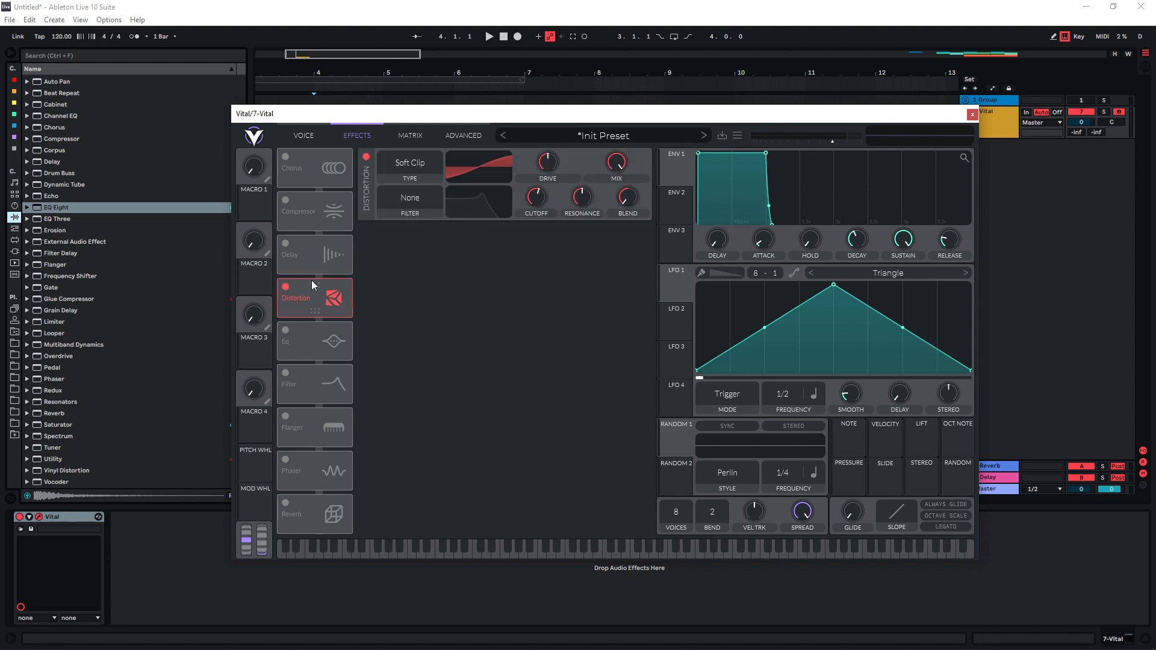
left_click(286, 373)
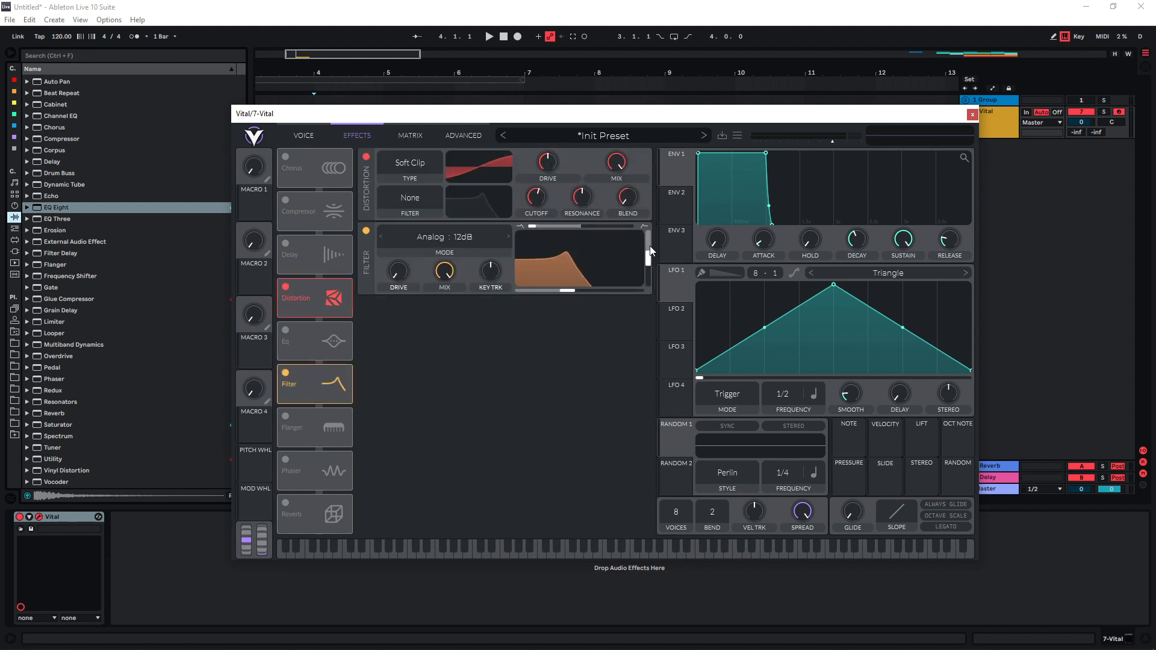
left_click_drag(648, 257, 647, 282)
left_click_drag(568, 290, 610, 295)
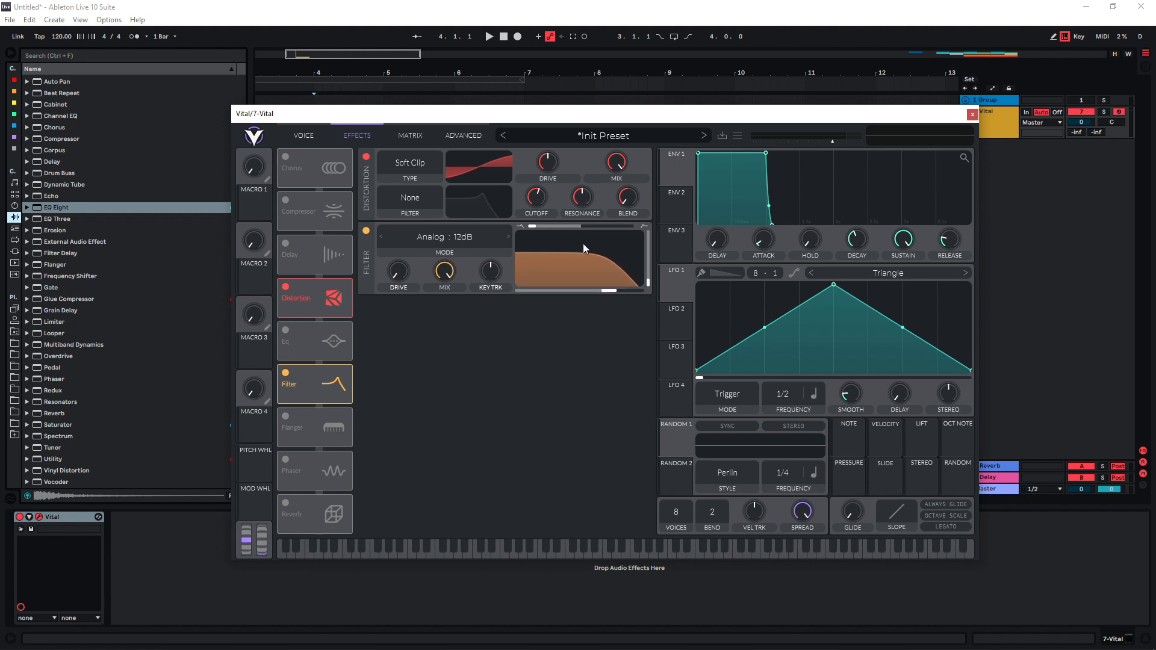
left_click_drag(548, 161, 554, 113)
Set the Distortion type to Hard Clip and fine-tune the filter cutoff while auditioning.
left_click(420, 157)
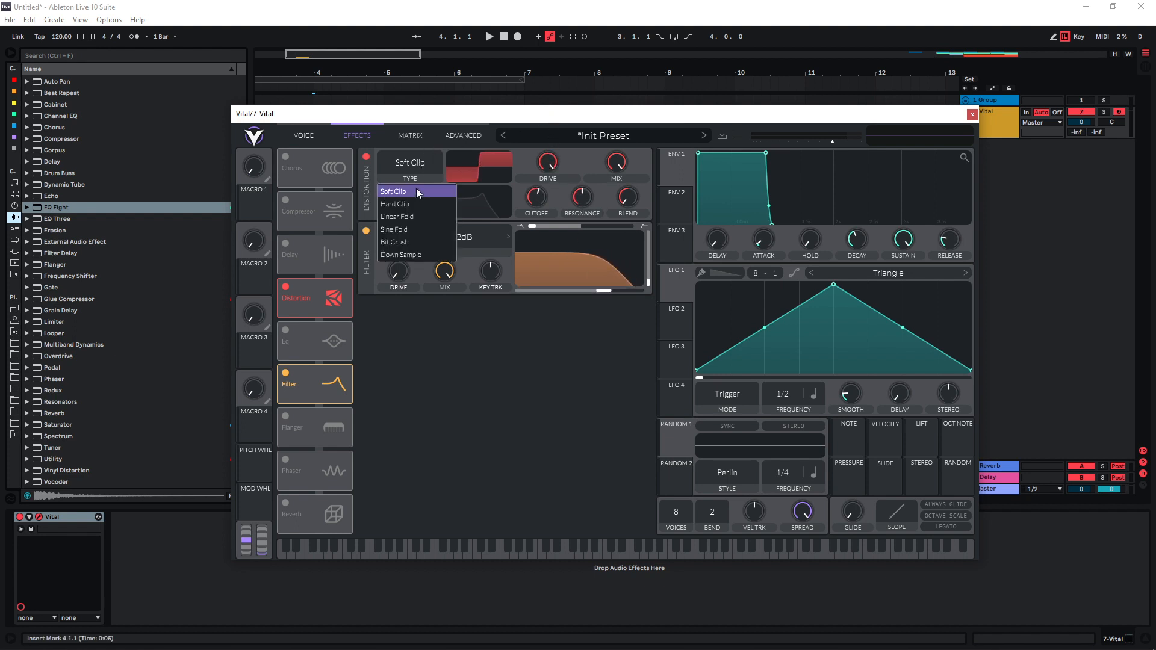
left_click(413, 204)
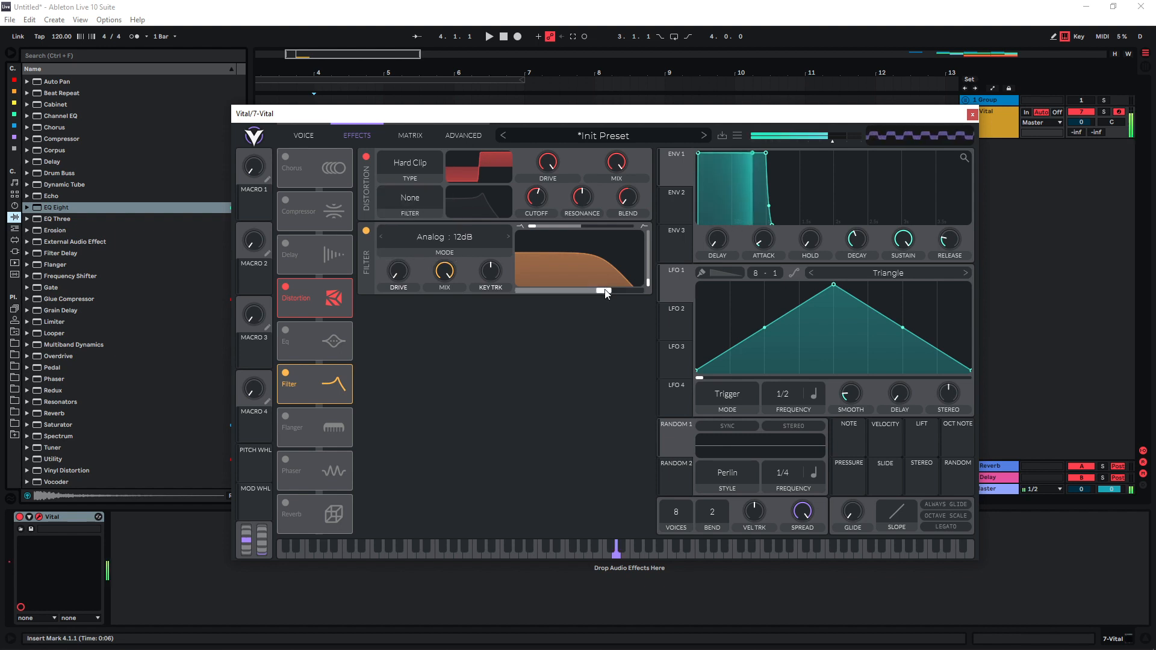
left_click_drag(608, 291, 606, 291)
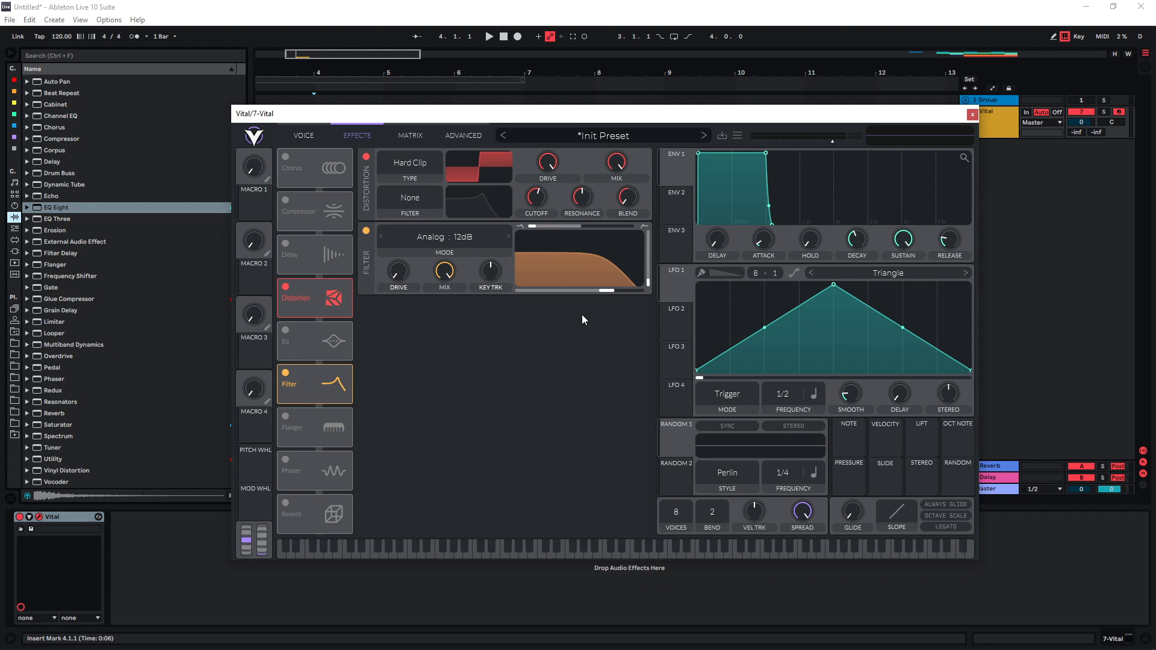
key("s")
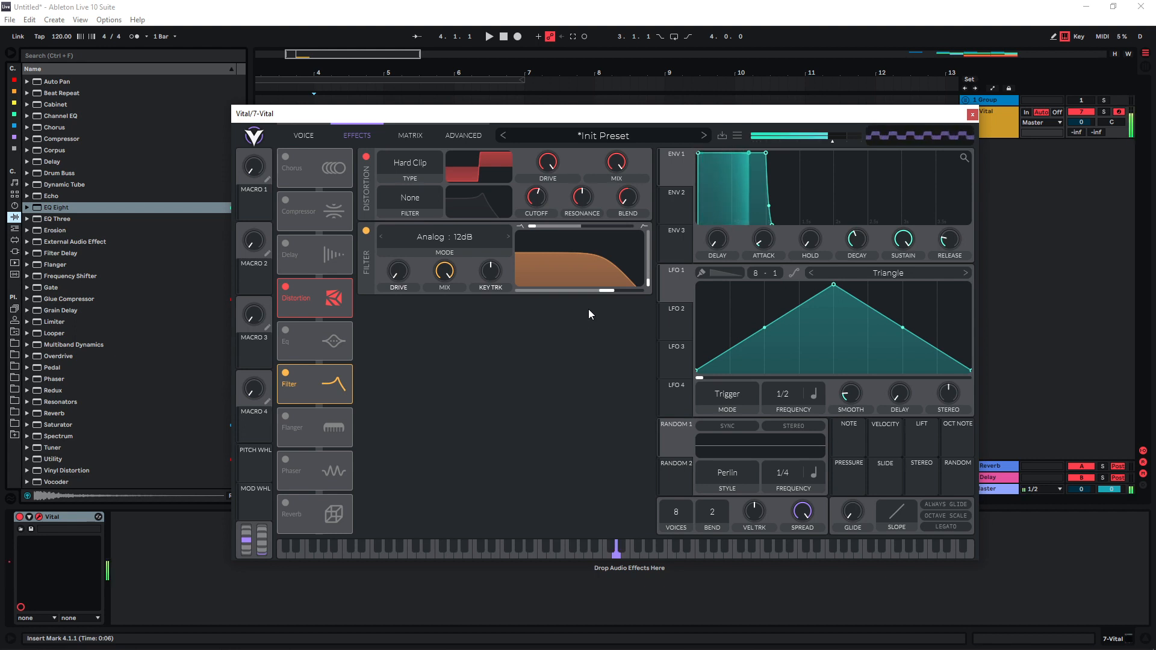
Turn on the EQ with low-cut and high-cut bands pulled inward.
left_click(286, 331)
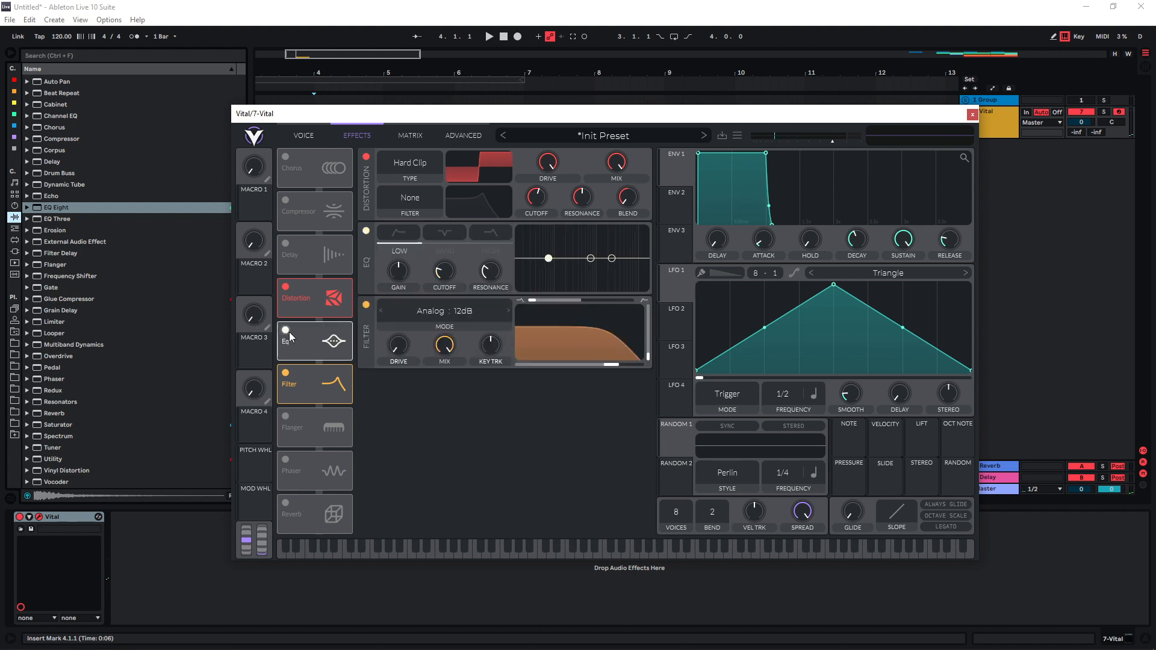
left_click(395, 234)
left_click(491, 234)
left_click_drag(612, 259, 605, 262)
left_click_drag(548, 258, 601, 274)
key("s")
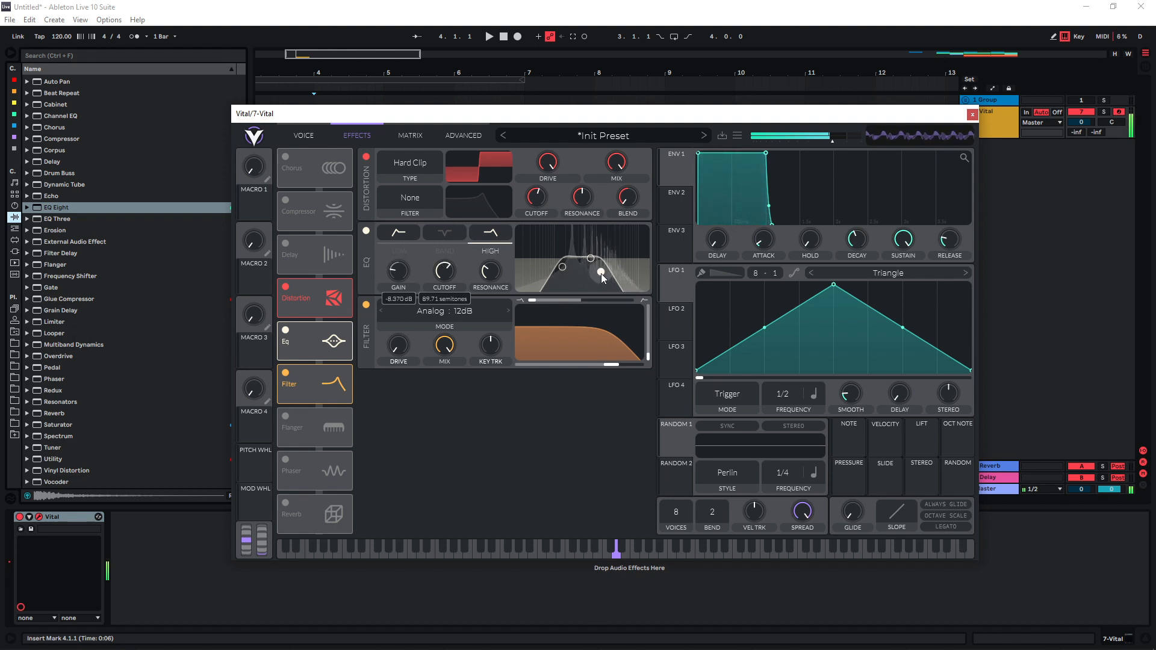
Enable the Compressor and Reverb, dipping the reverb's high end and setting its mix to 24.50%.
left_click(286, 199)
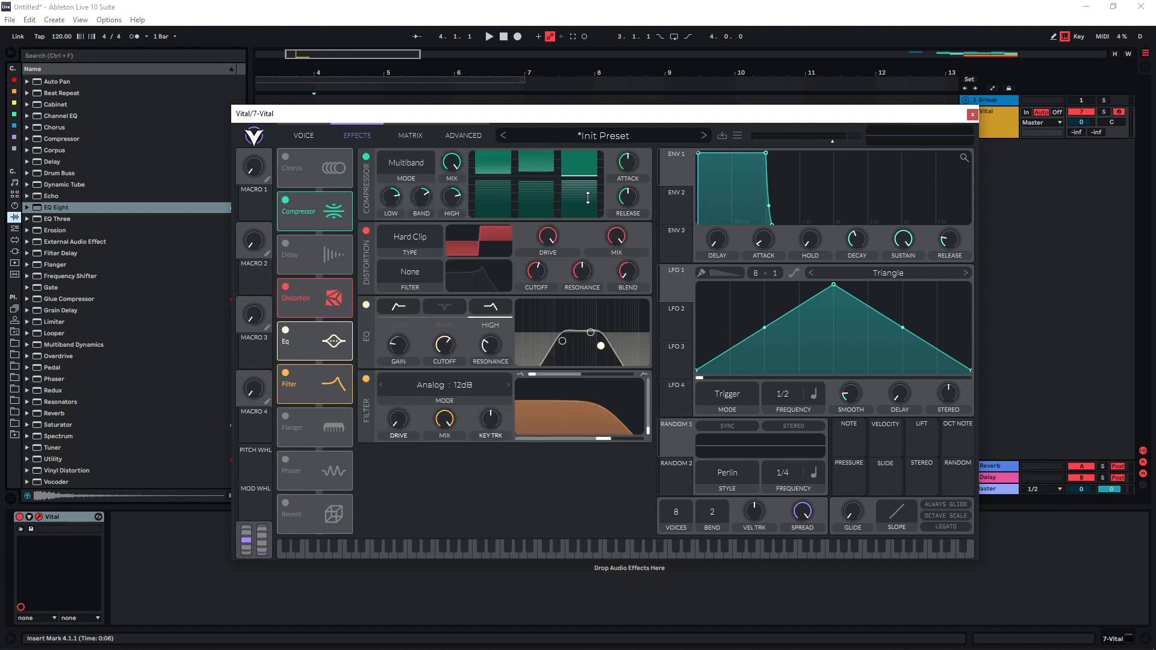
key("s")
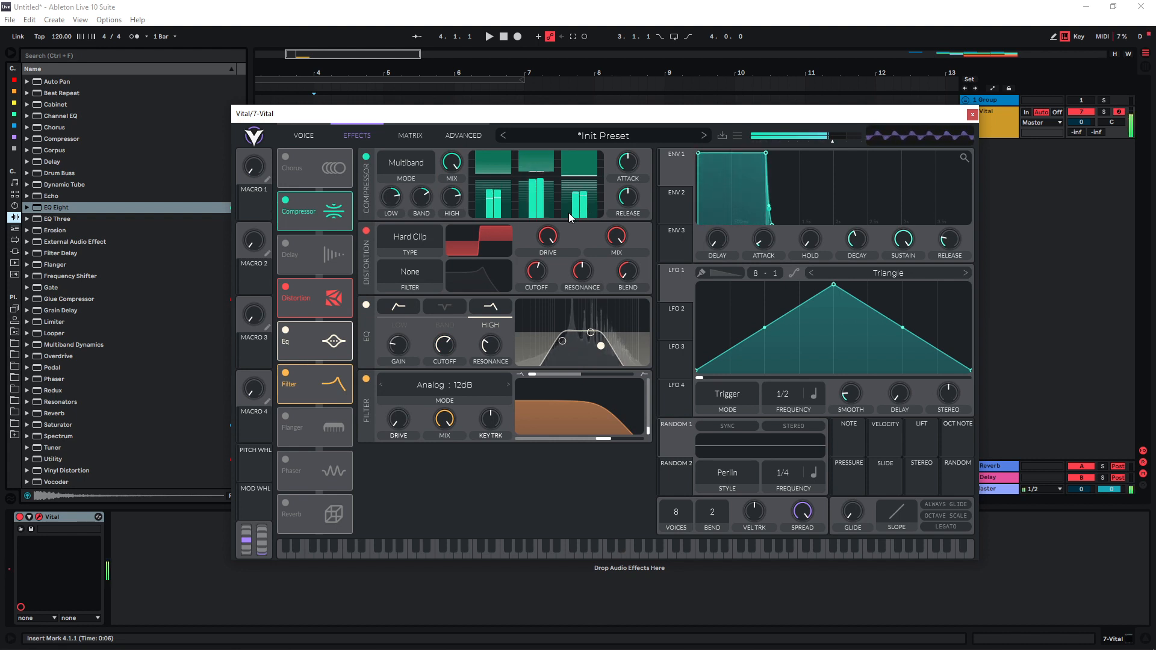
left_click(285, 503)
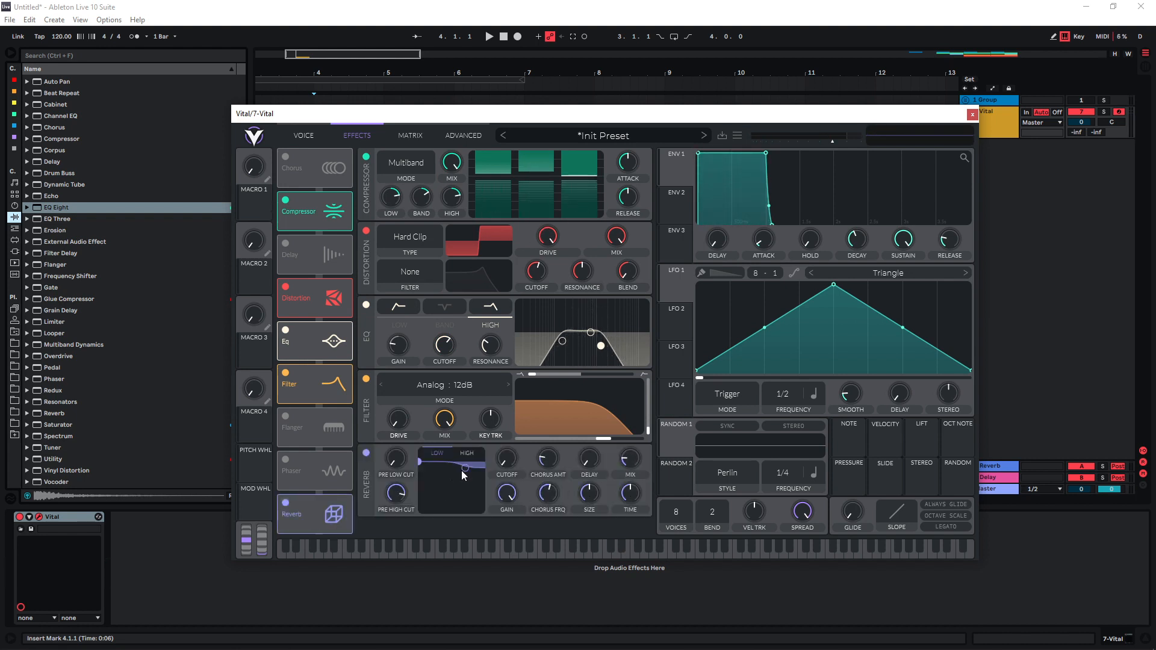
left_click_drag(464, 469, 461, 500)
key("s")
left_click_drag(629, 457, 629, 455)
Turn on the Delay with its second time at 1/4 and mix lowered to 28.34%.
left_click(286, 242)
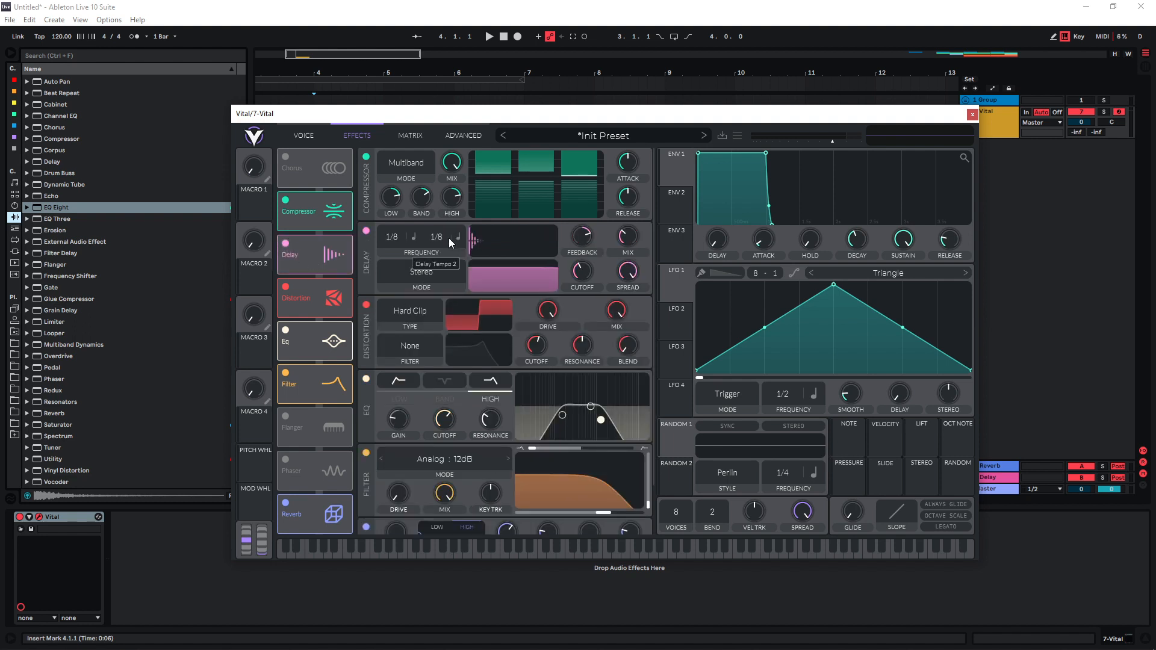
left_click_drag(446, 260, 446, 263)
left_click_drag(628, 235, 630, 241)
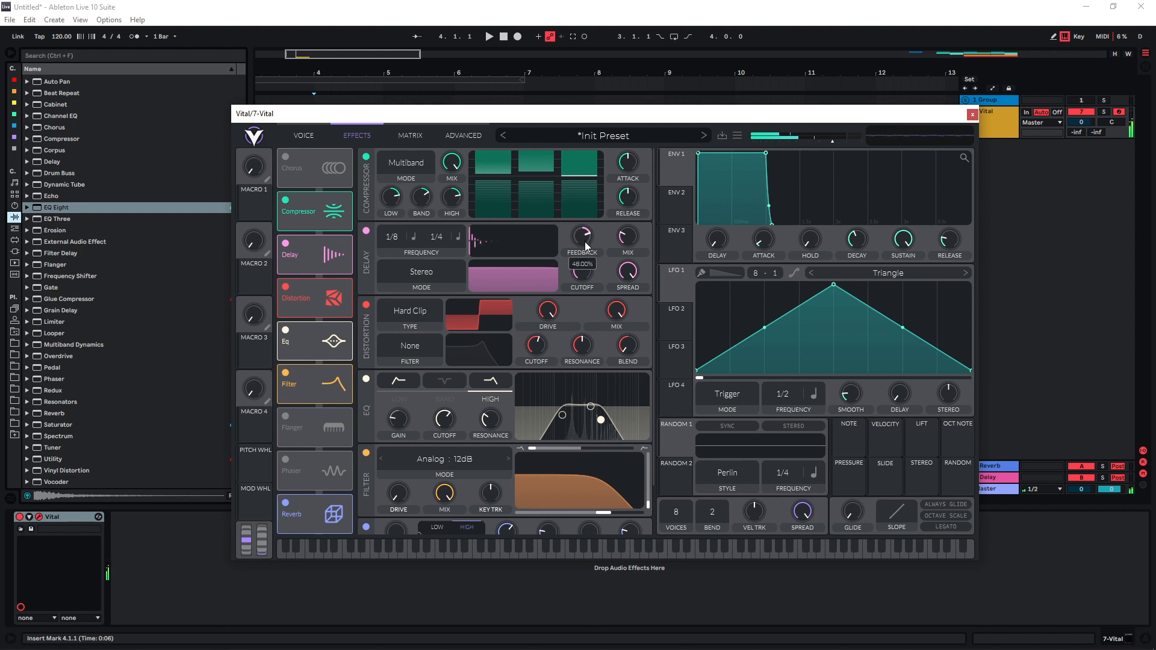
mouse_move(626, 246)
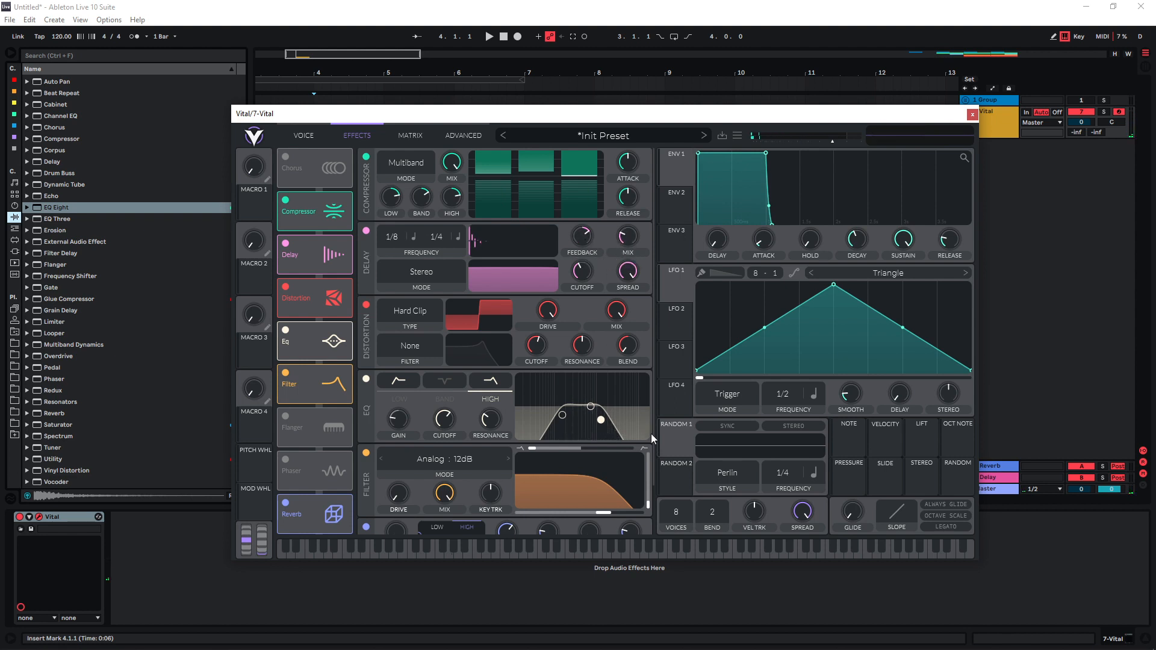
key("s")
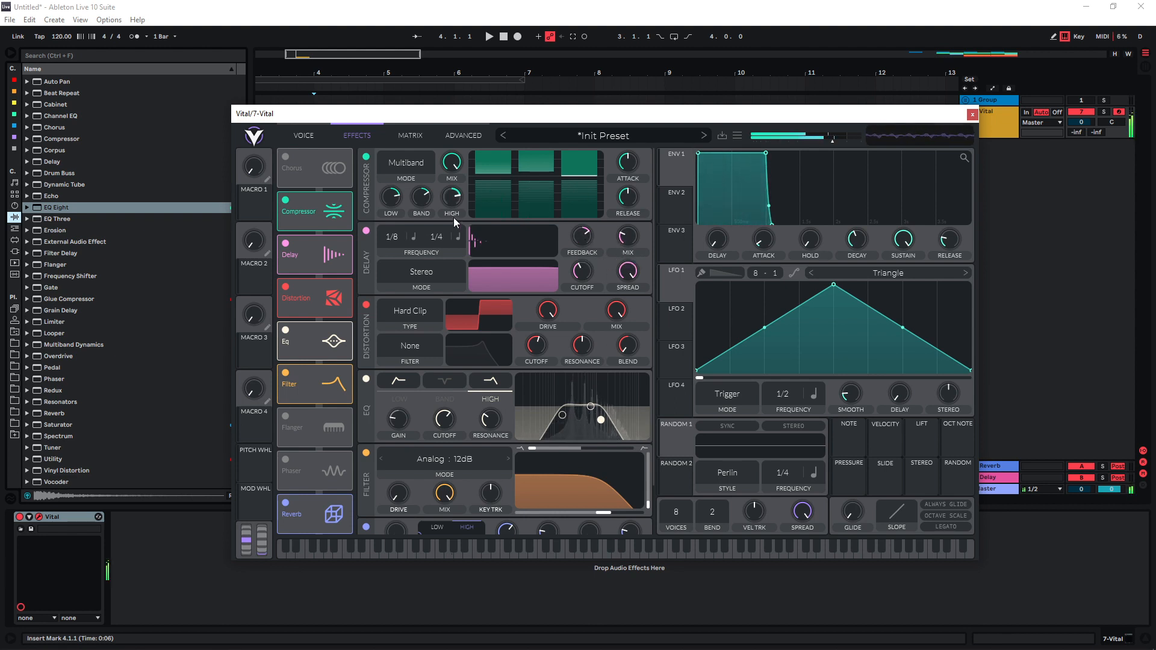
left_click(304, 135)
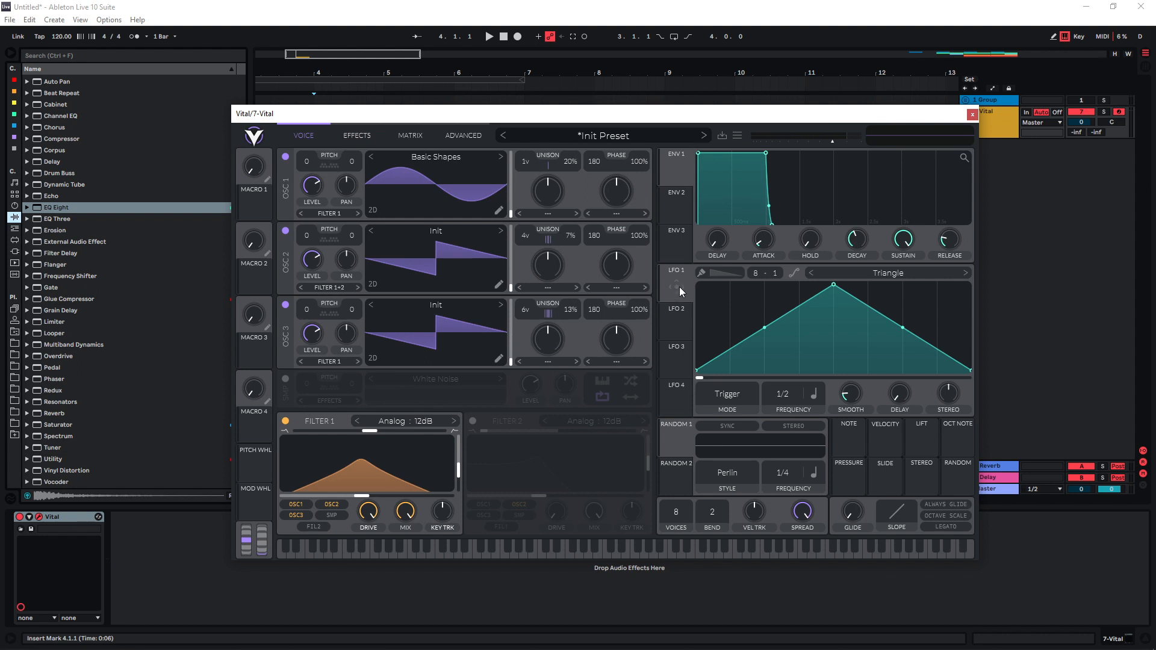
Route LFO 1 to the OSC 1 and OSC 3 levels as a rising ramp in Envelope mode.
left_click_drag(680, 290, 312, 184)
left_click_drag(306, 179, 306, 179)
left_click_drag(833, 284, 993, 255)
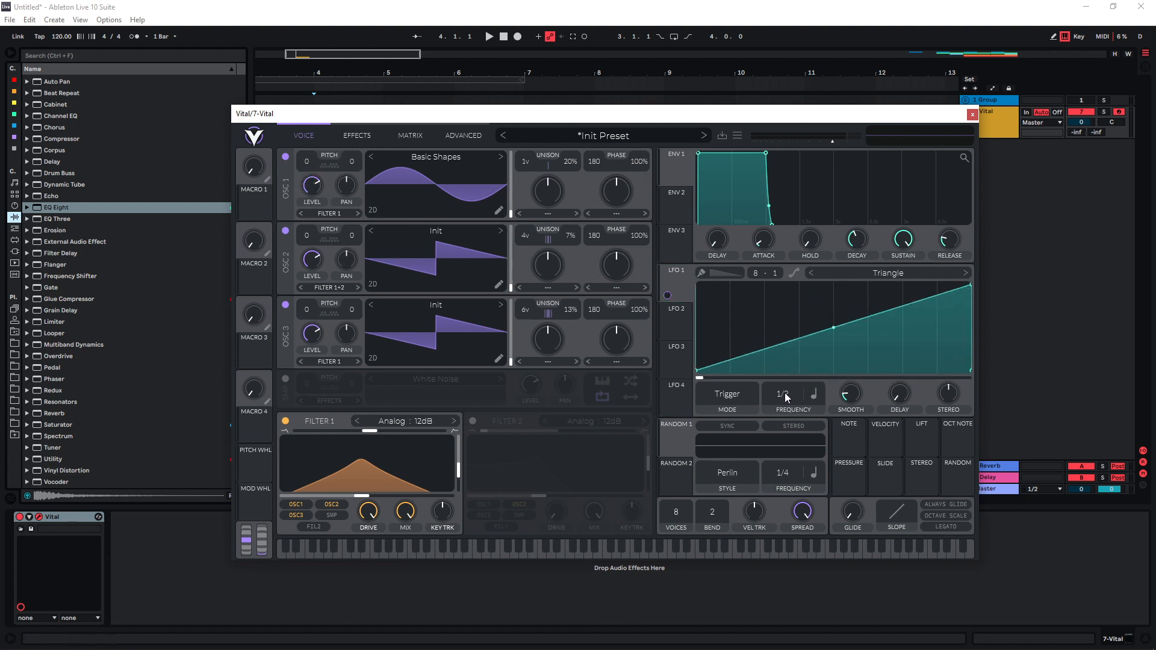
left_click(739, 392)
left_click(718, 447)
key("s")
left_click_drag(667, 295, 306, 343)
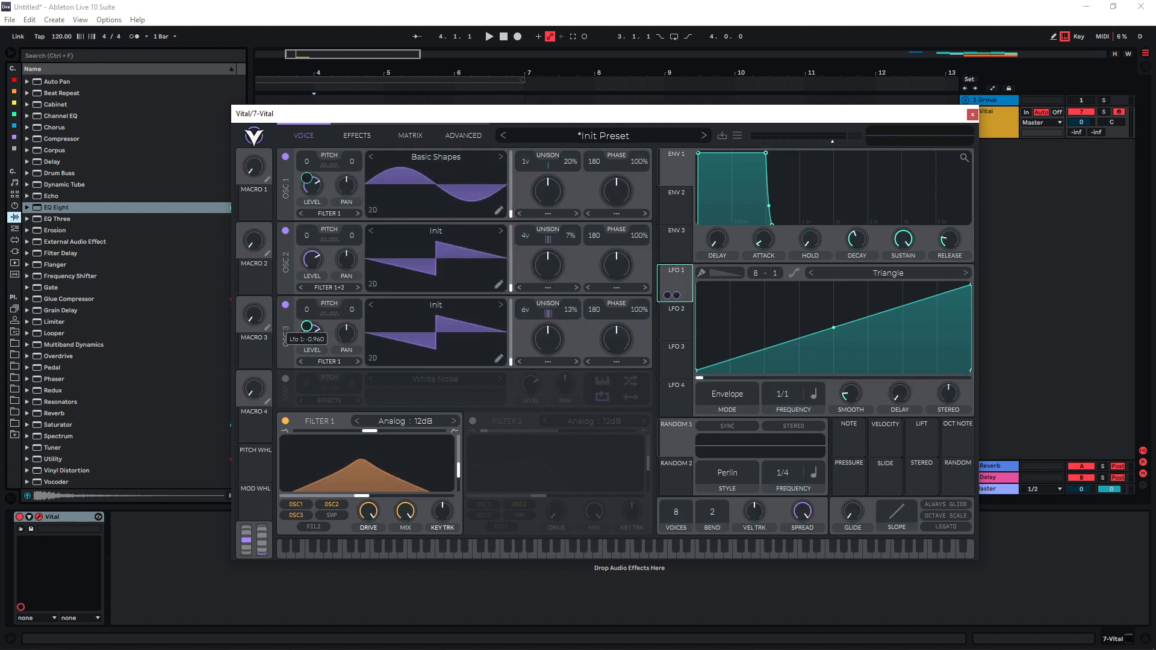
key("s")
Raise the filter effect's cutoff to 41.56 semitones while auditioning a held note.
left_click(361, 135)
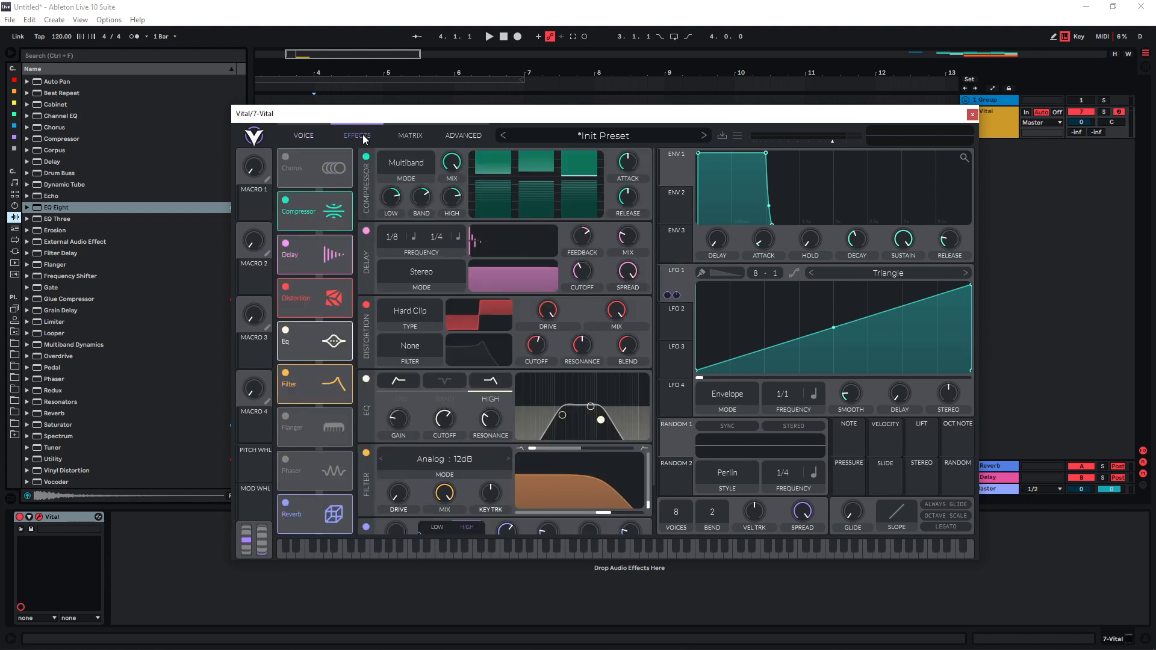
scroll(461, 446, "down", 2)
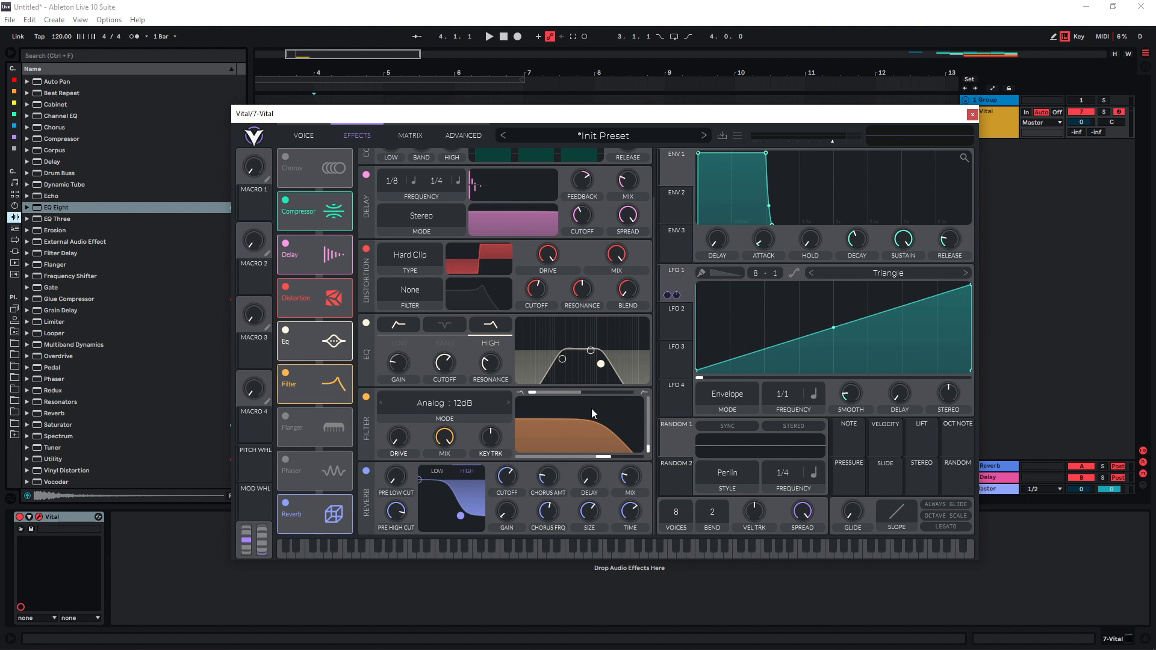
key("s")
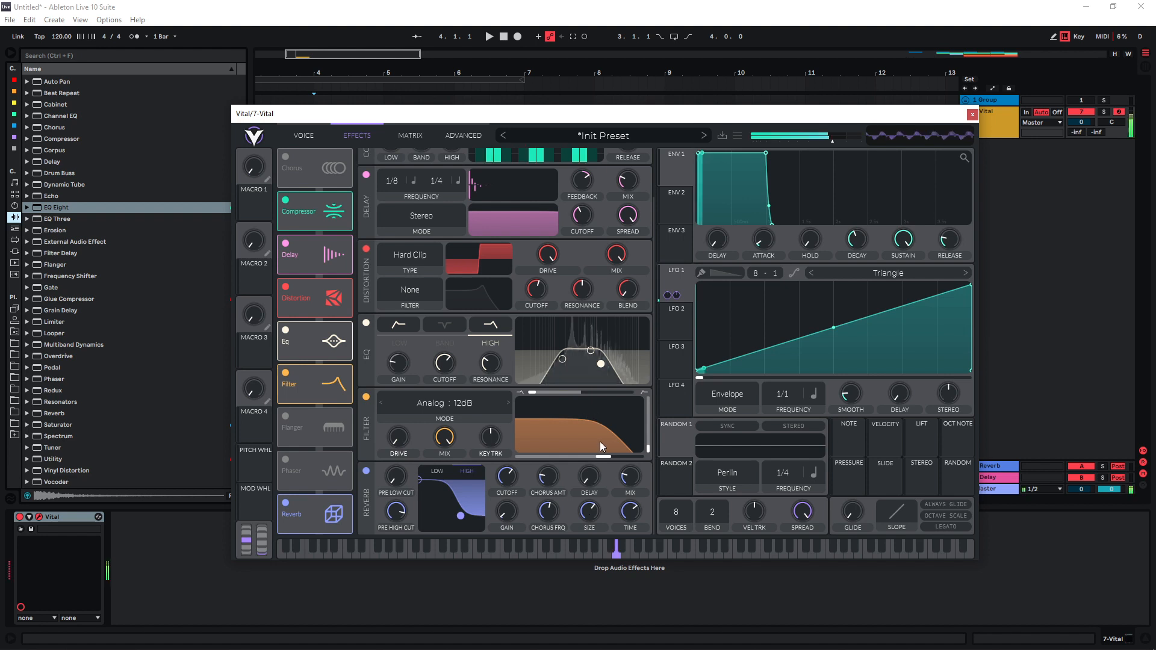
left_click_drag(605, 457, 608, 460)
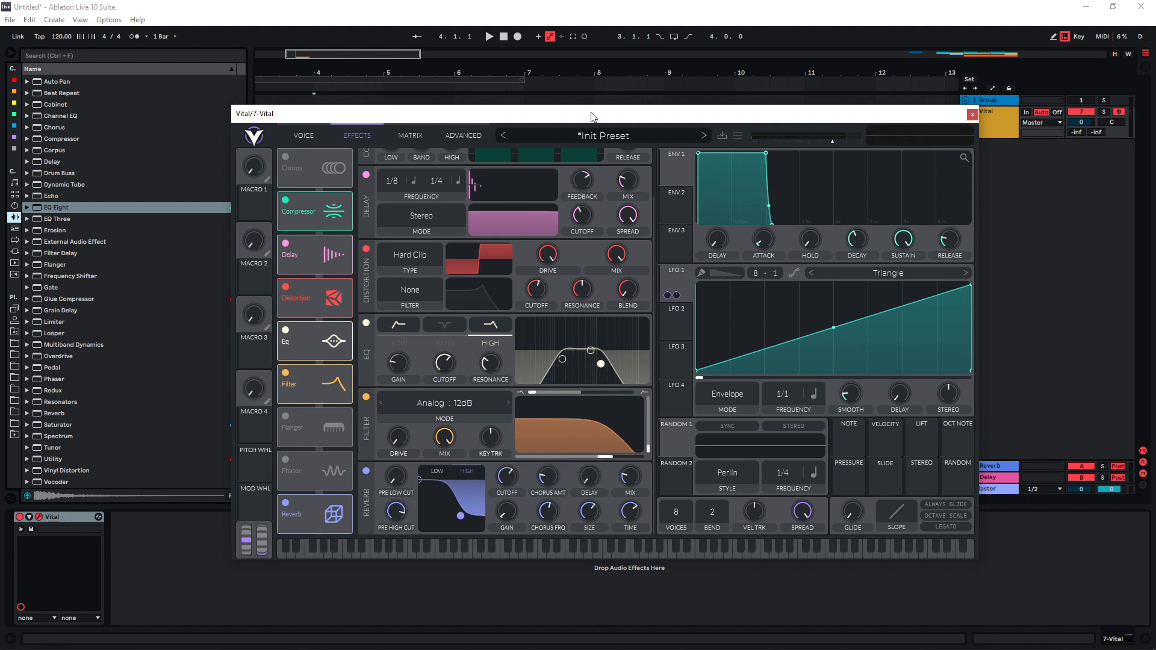
Shift the computer keyboard down two octaves, audition the patch, and zoom to the bar-4 Vital clip.
key("x")
key("l")
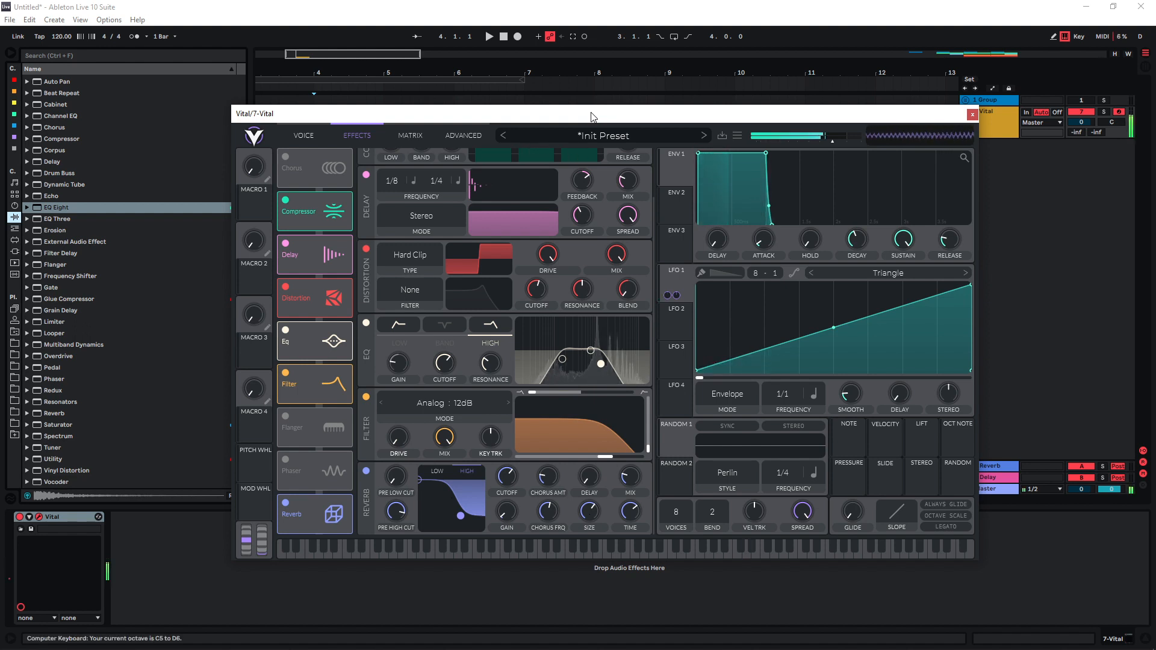
key("s")
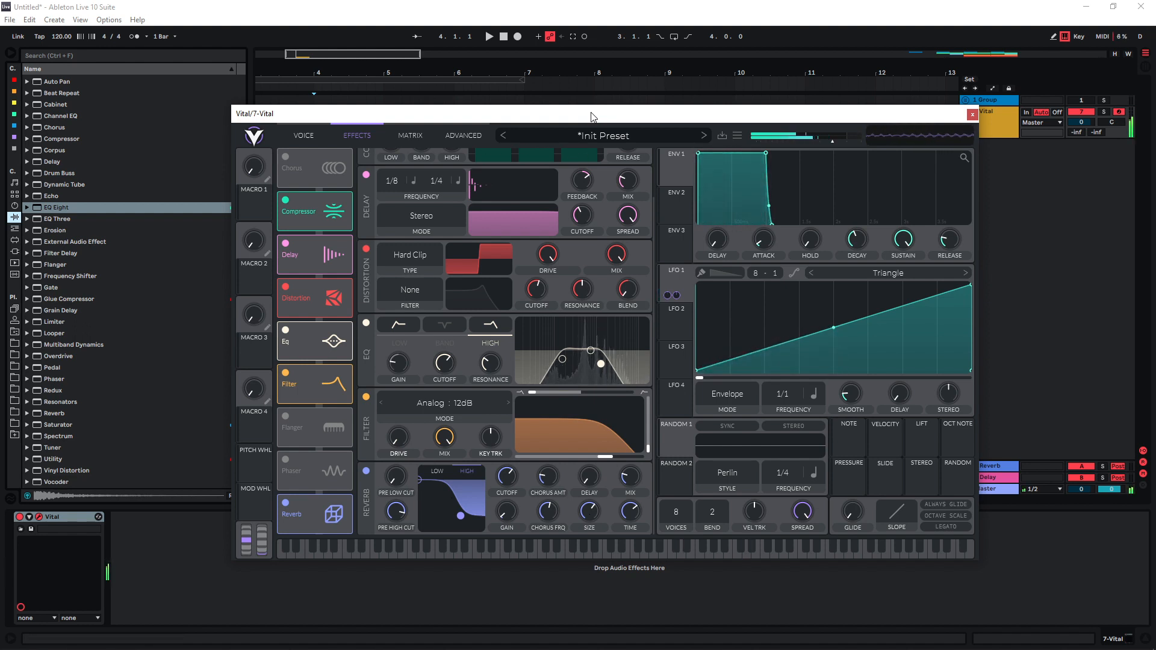
key("z")
key("z")
key("l")
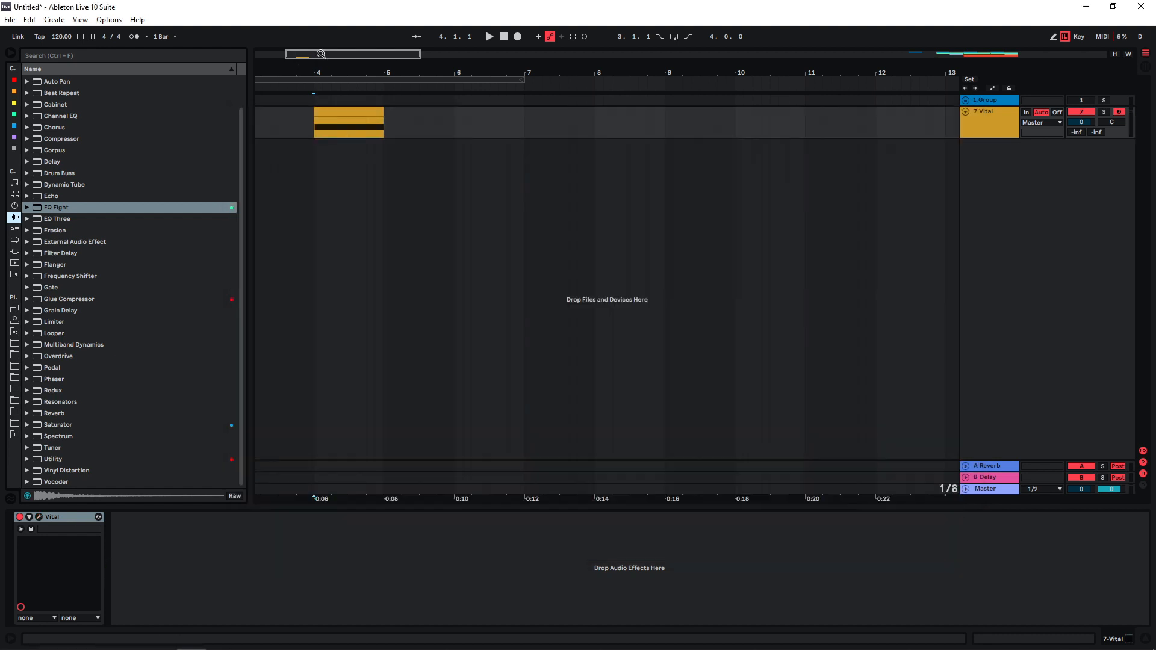
left_click_drag(320, 54, 325, 118)
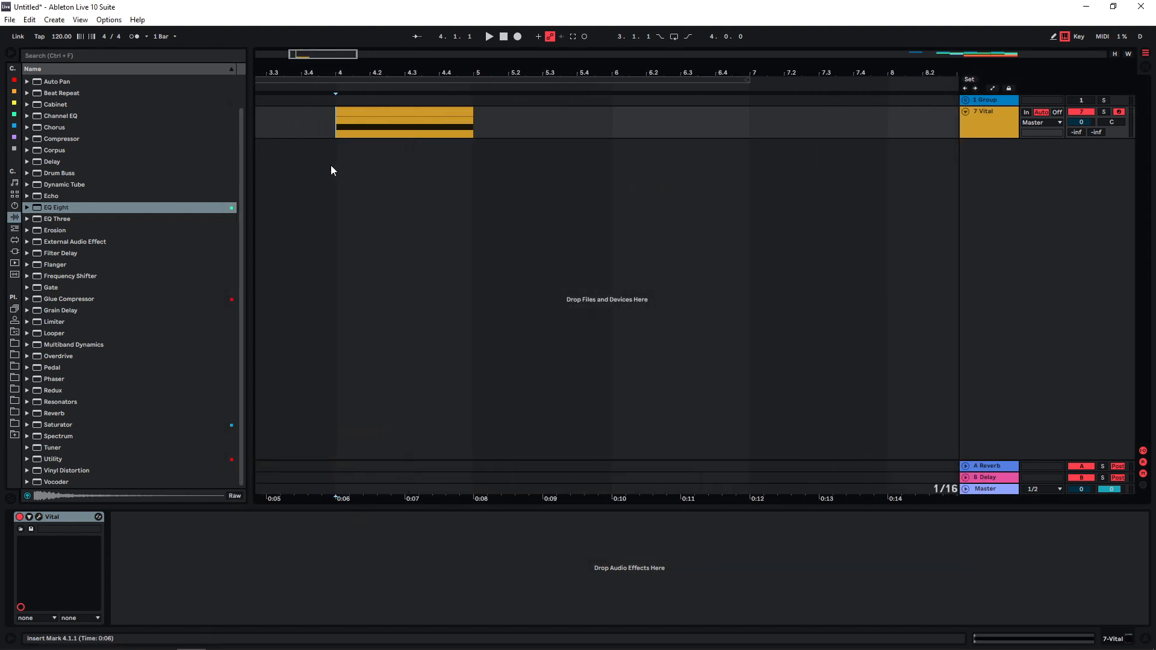
Play the Vital clip, then place the 112836 boom sample on a new track at bar 4.
key("space")
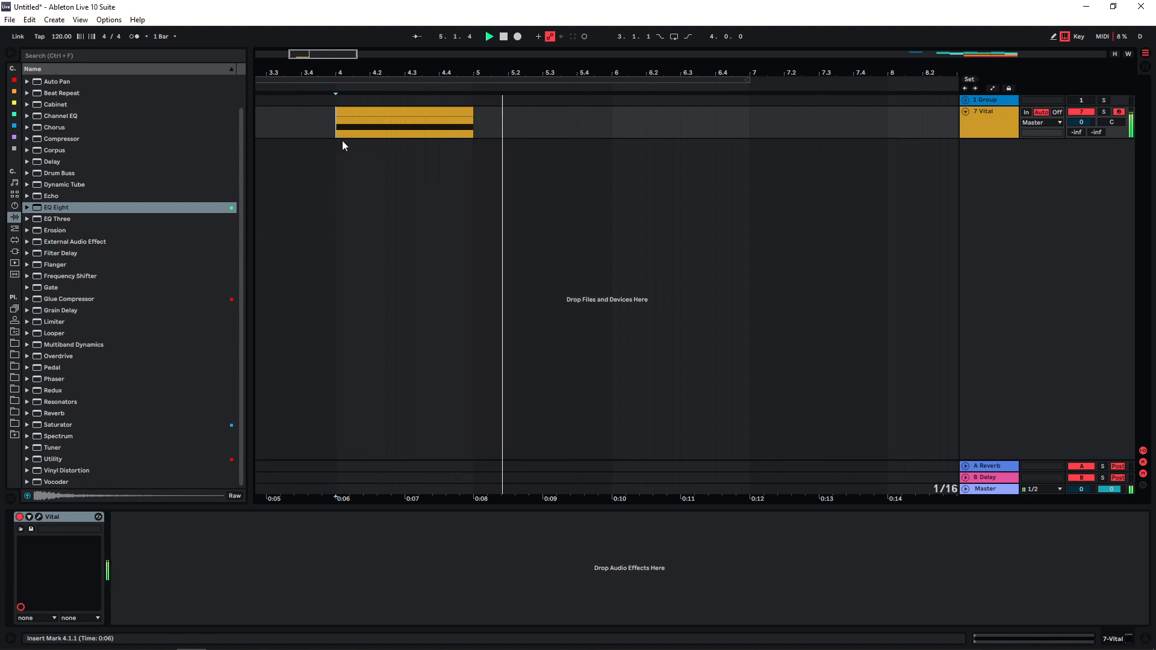
key("space")
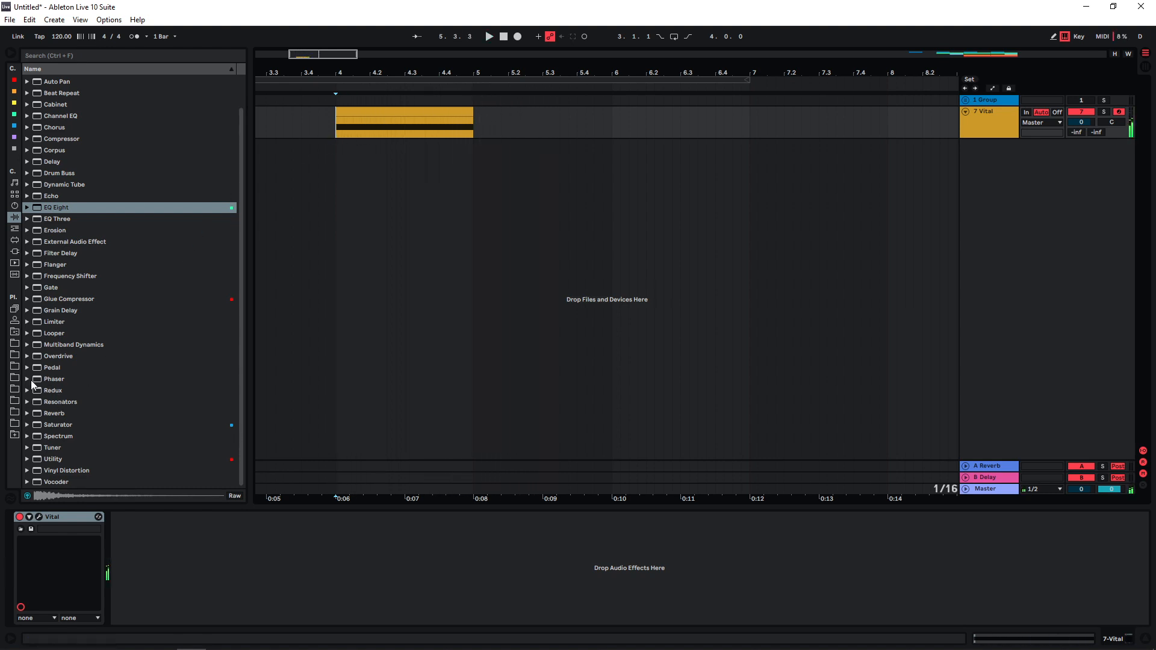
left_click(14, 356)
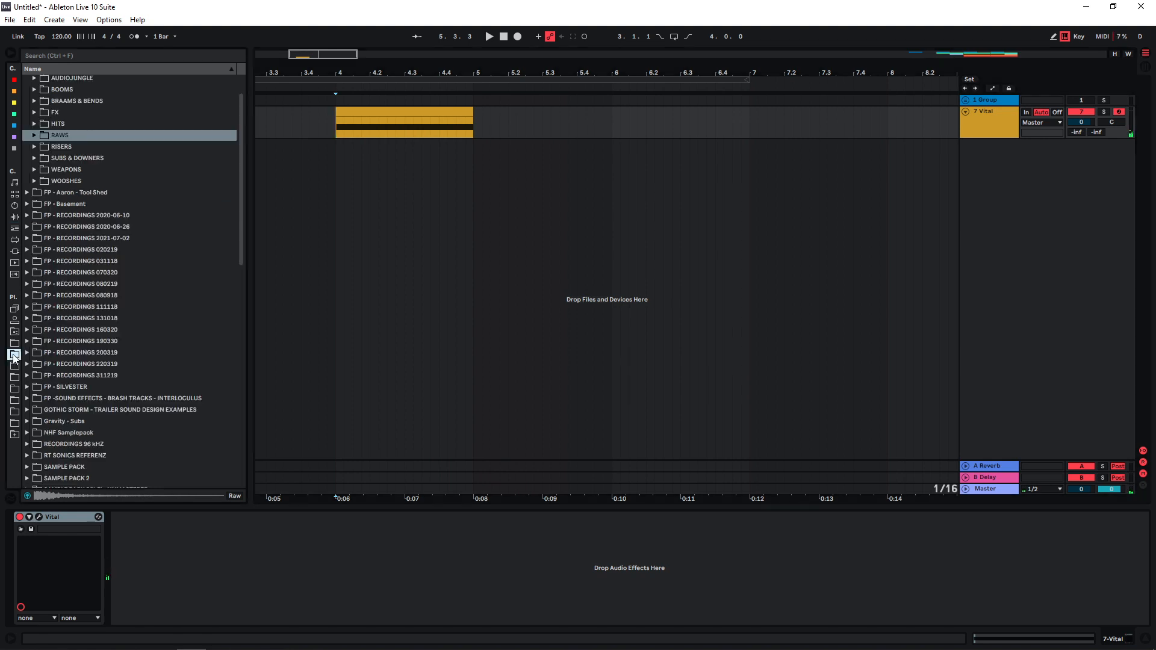
left_click(120, 307)
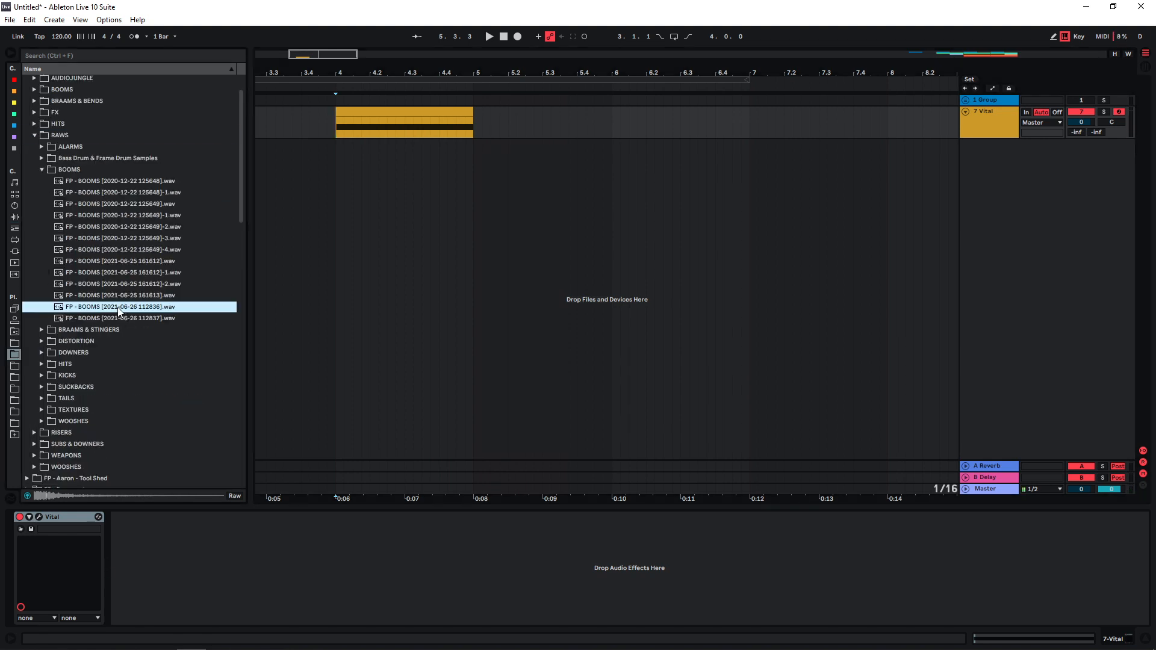
left_click_drag(119, 310, 360, 159)
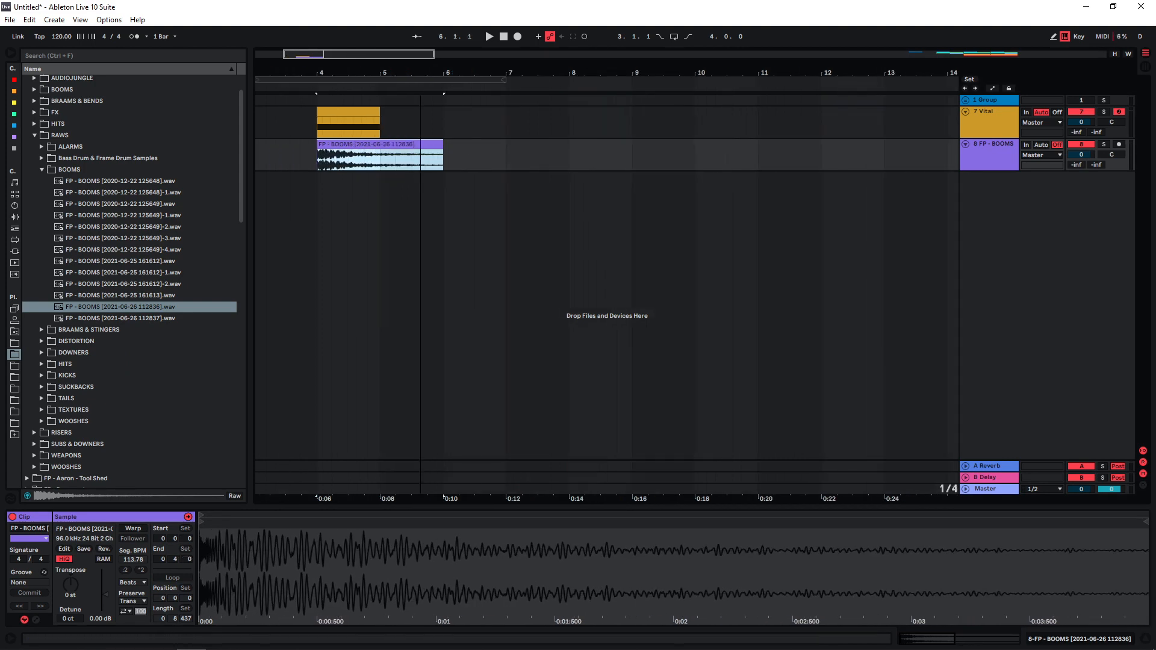
Duplicate the boom clip and copy the Vital clip to bar 6, then play the layered section.
key("ctrl+d")
key("ctrl+d")
key("ctrl+d")
left_click_drag(332, 119, 761, 118)
left_click(300, 218)
key("space")
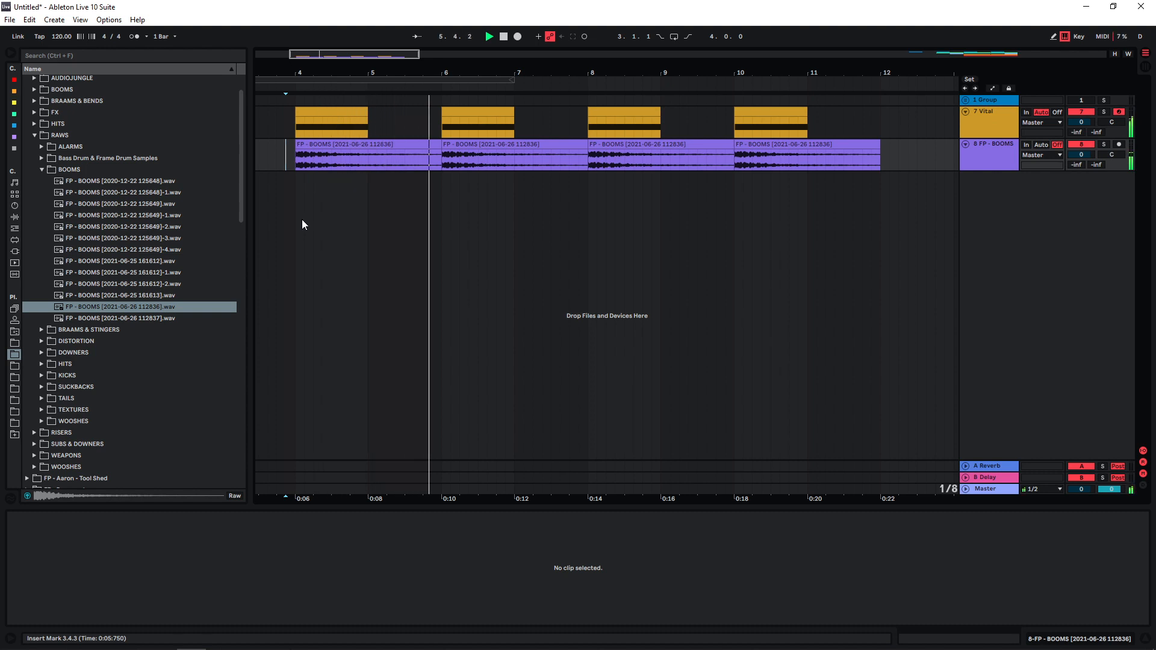
left_click(42, 169)
Load the 141434 D braam onto a new track, turn Warp off and trim it to bars 7–8.
left_click(41, 182)
left_click(98, 375)
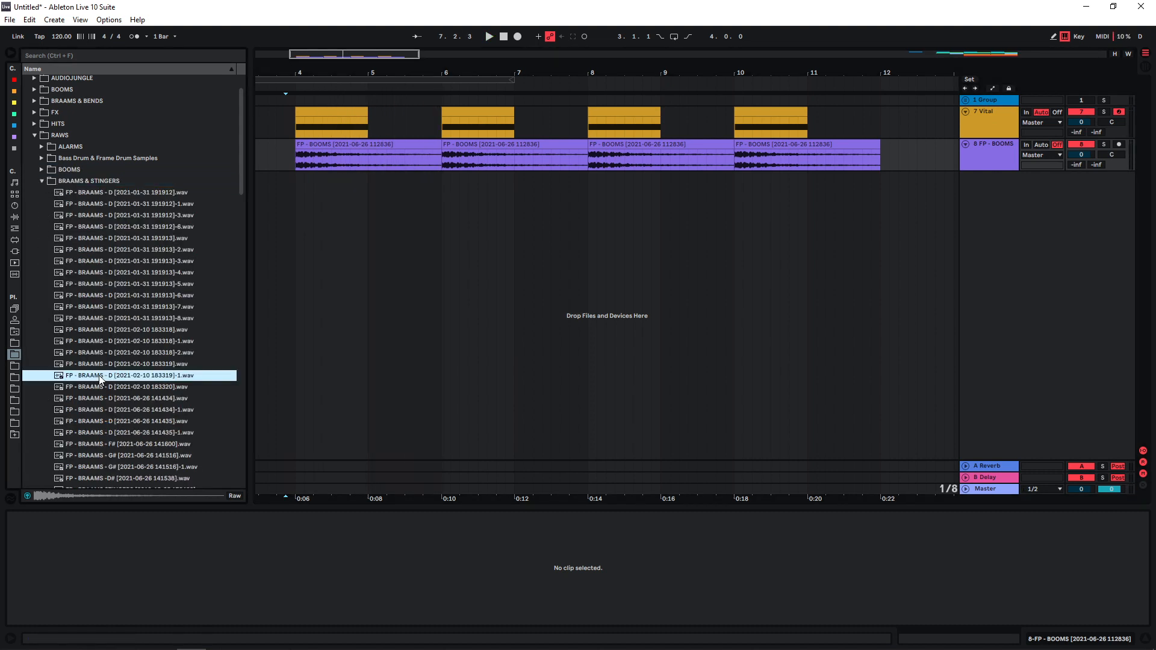
left_click(101, 401)
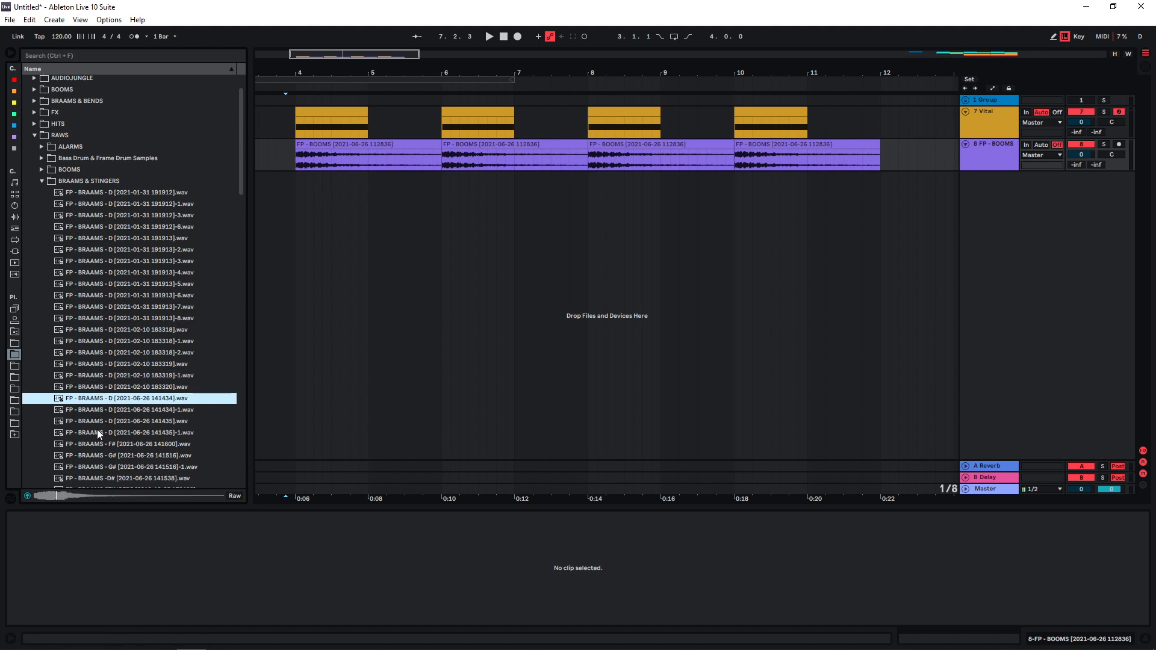
double_click(101, 399)
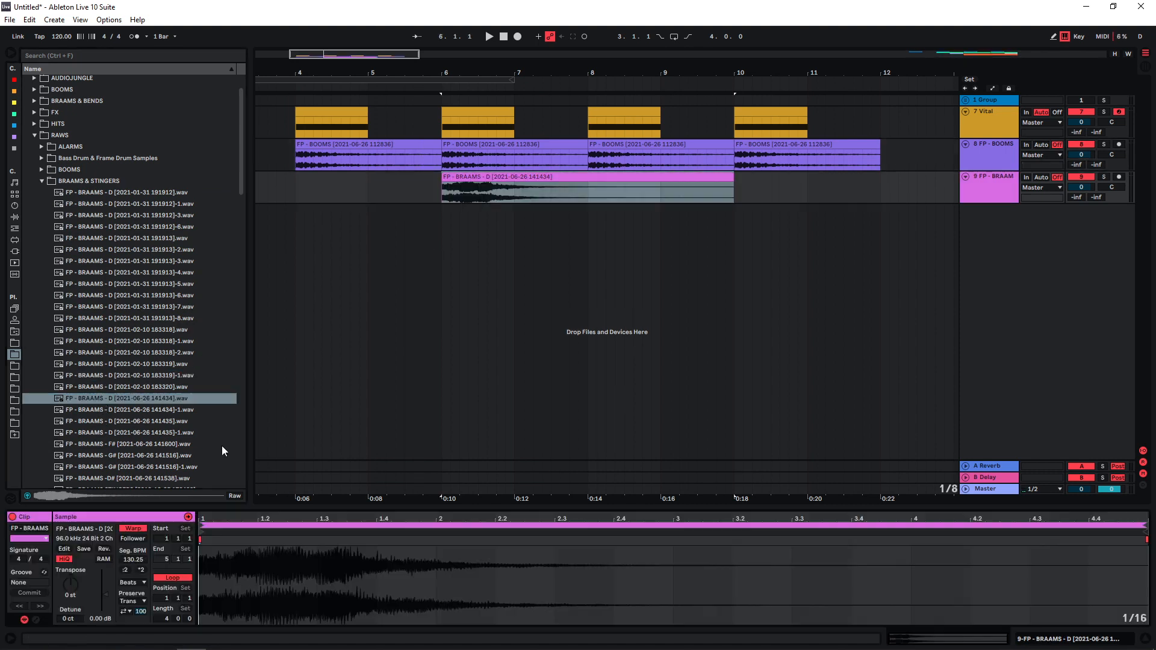
left_click(131, 530)
left_click_drag(734, 180, 662, 179)
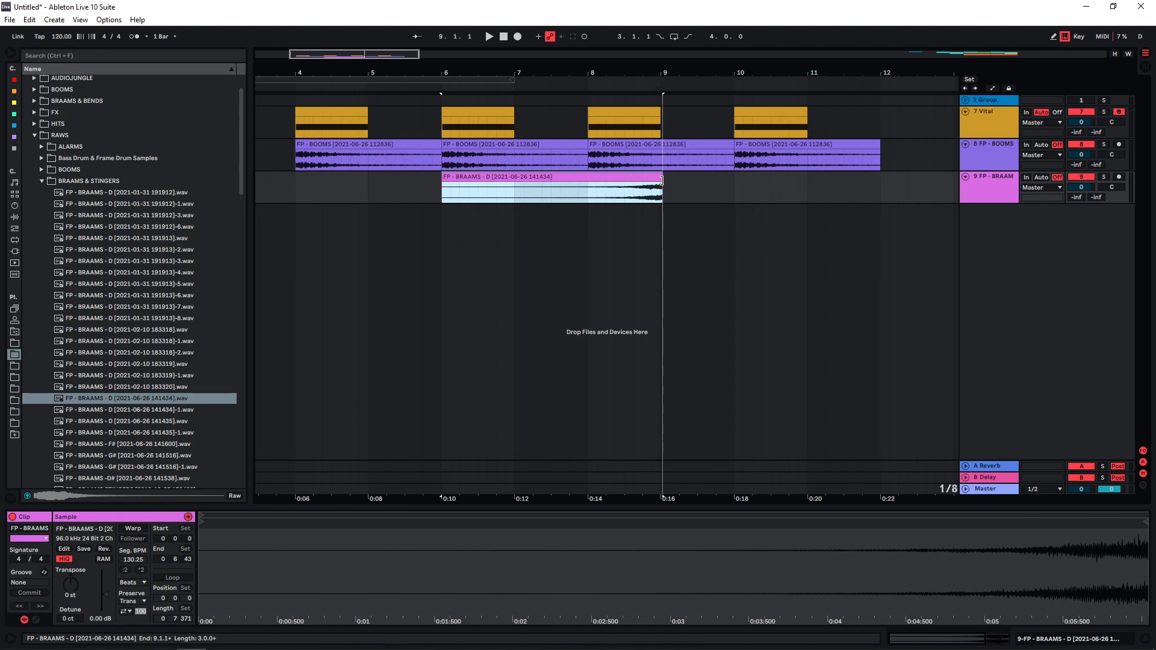
left_click_drag(443, 180, 557, 191)
key("space")
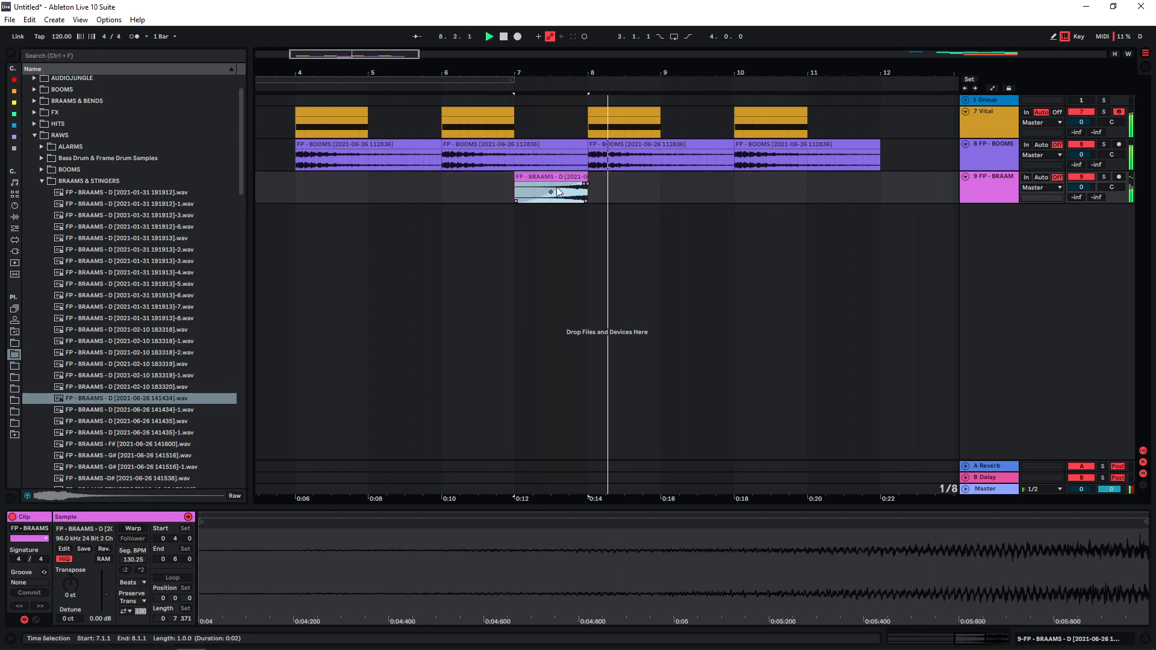
key("space")
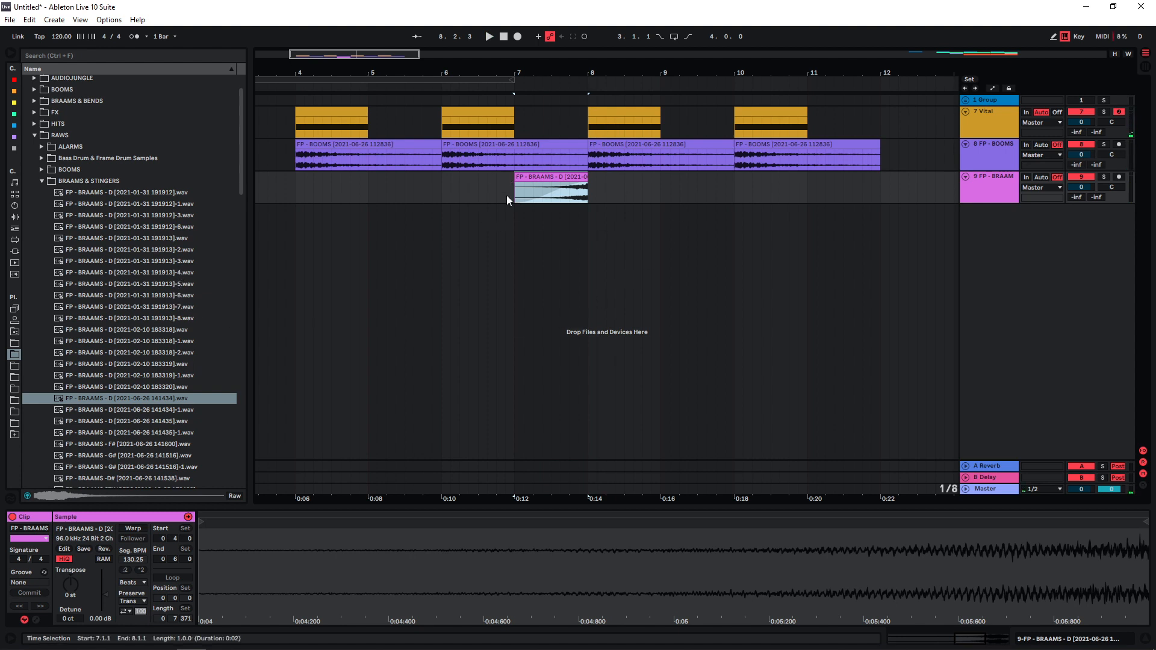
Add the D# braam on a new track at bar 8 and play it back.
scroll(120, 385, "down", 4)
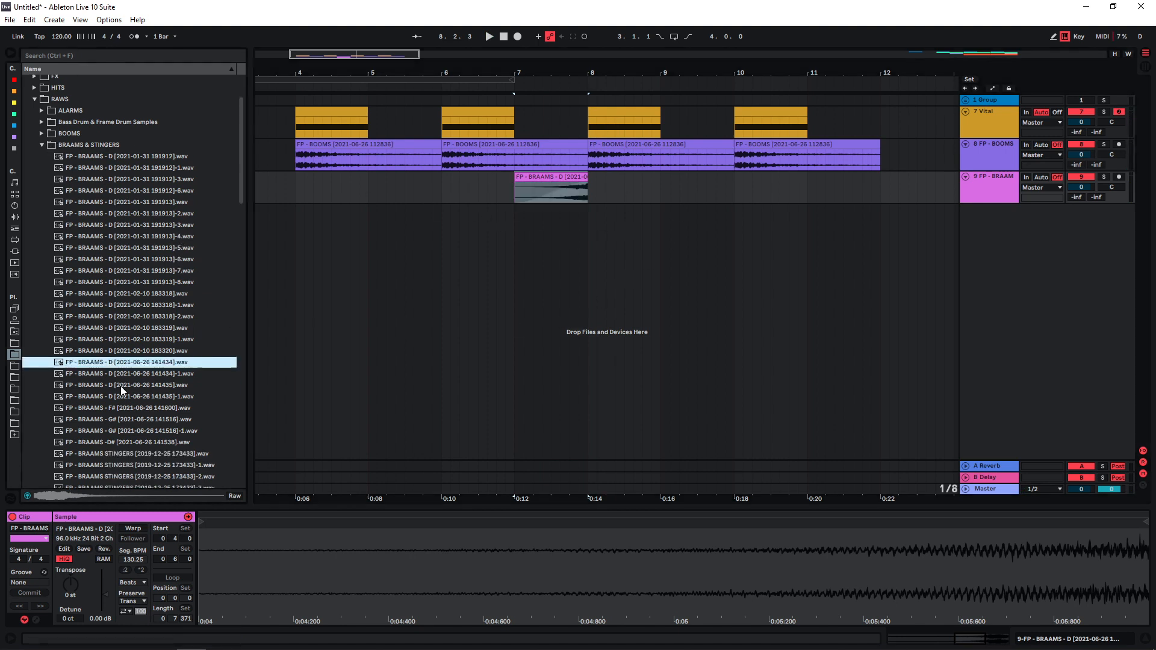
left_click(117, 405)
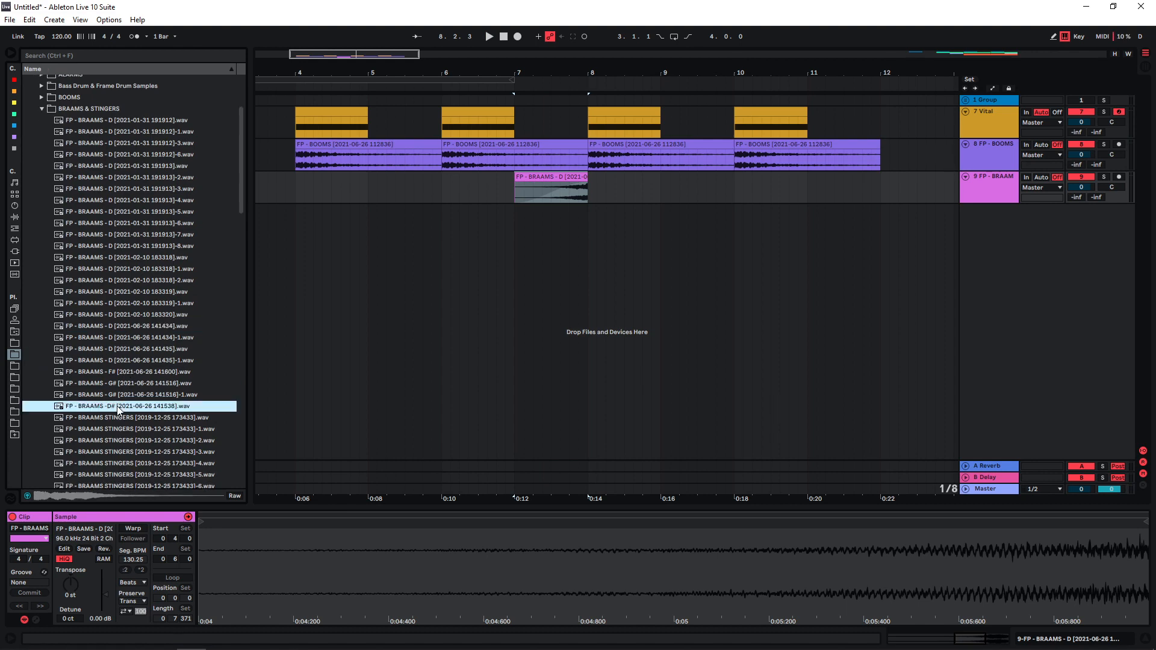
left_click_drag(117, 412, 588, 229)
key("space")
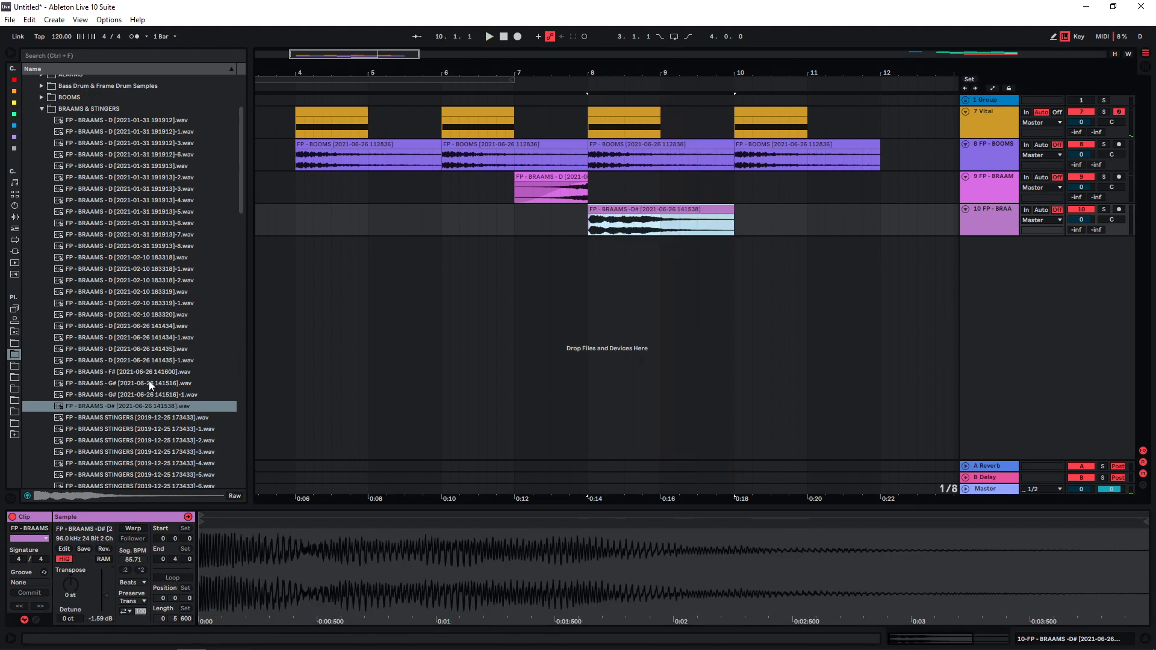
Preview braam variants and place the F# braam at bar 10 after the D# one.
left_click(150, 385)
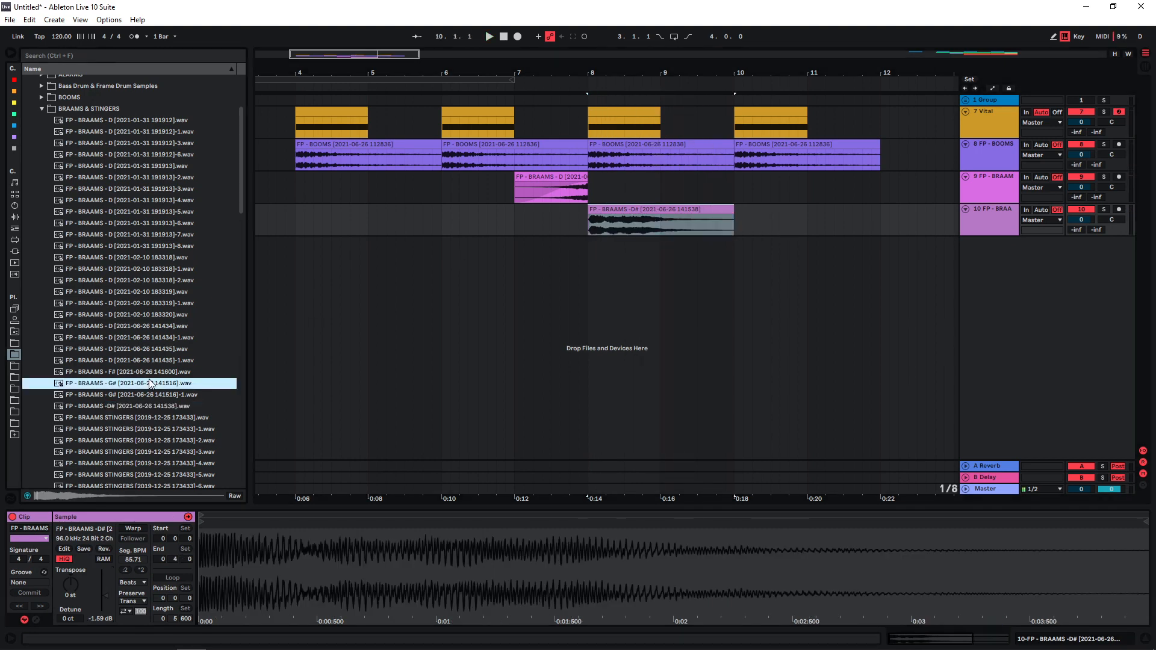
left_click(151, 363)
left_click(150, 372)
left_click_drag(134, 377, 736, 220)
left_click(41, 109)
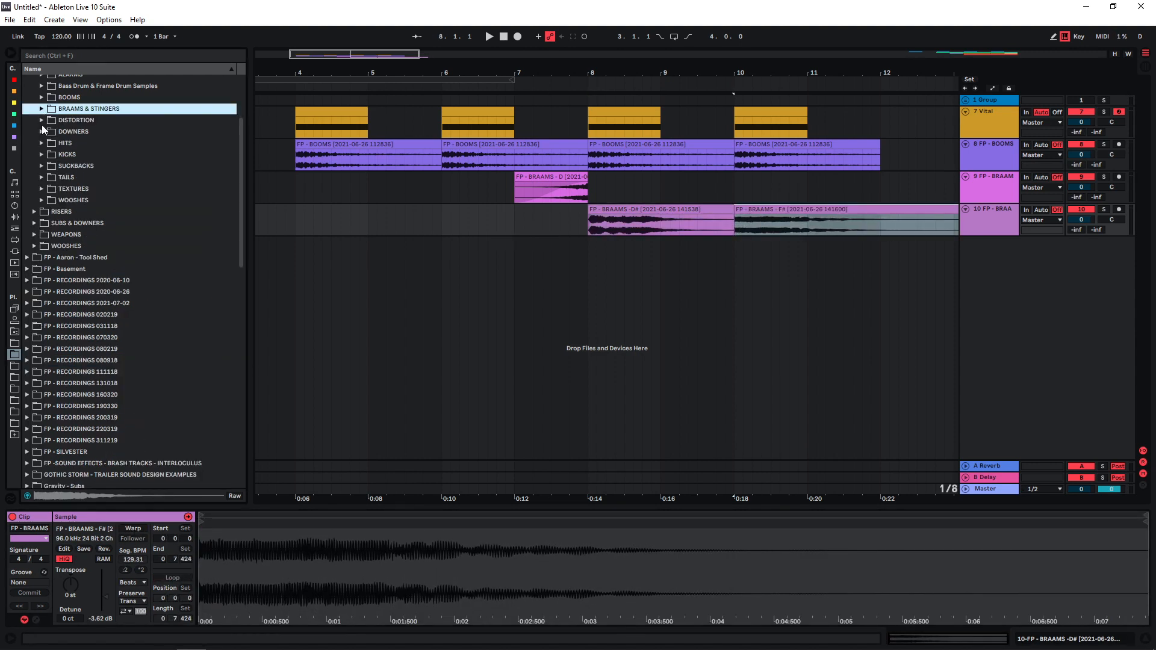
Add the low riser sample on a new track, trimmed to span bars 8–12, and play it.
left_click(34, 212)
left_click_drag(91, 114, 663, 275)
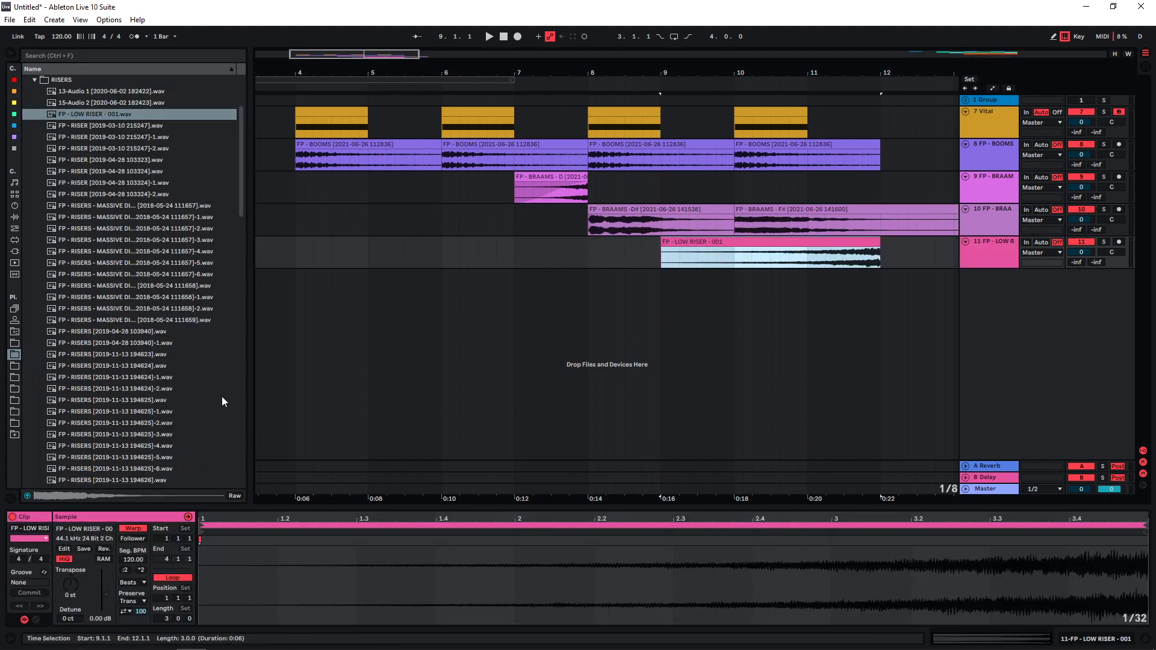
left_click(836, 241)
left_click_drag(889, 240, 762, 241)
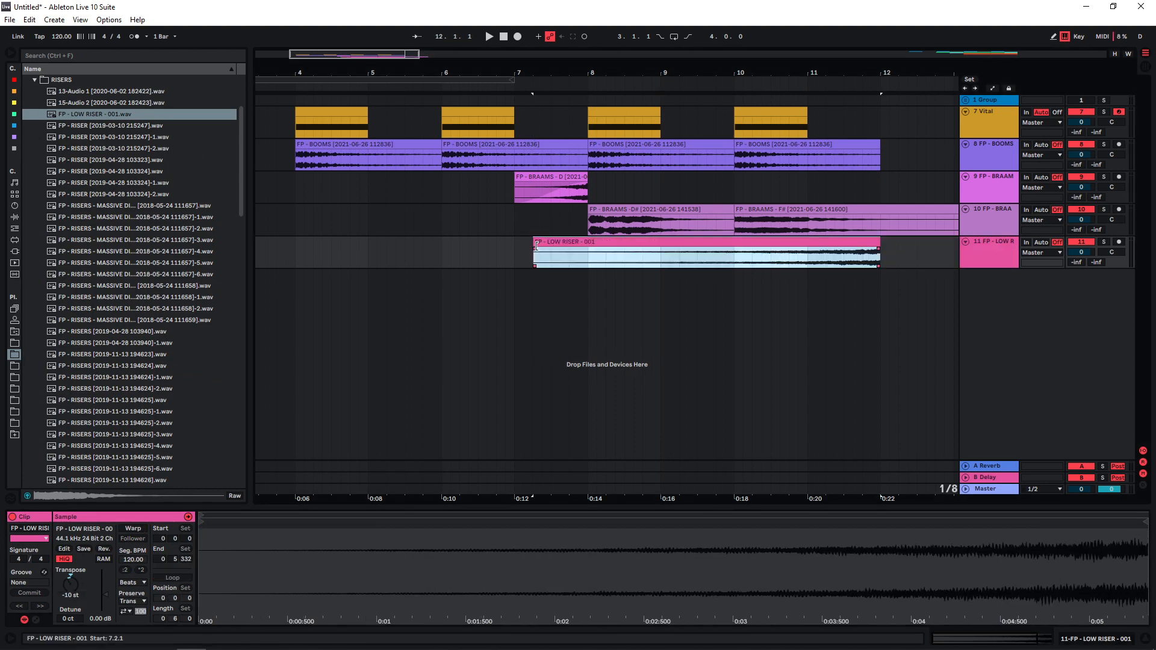
left_click_drag(534, 252, 879, 248)
left_click(815, 261)
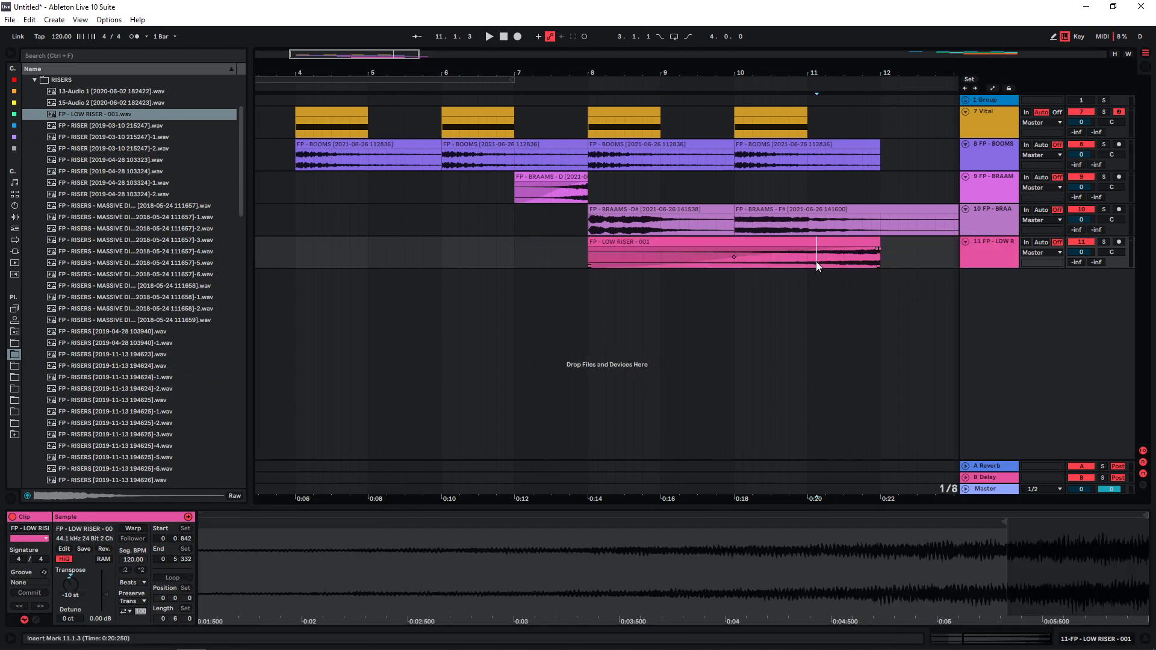
key("space")
Delete the first boom clip at bar 4 and set the playback start to bar 4.
left_click(333, 145)
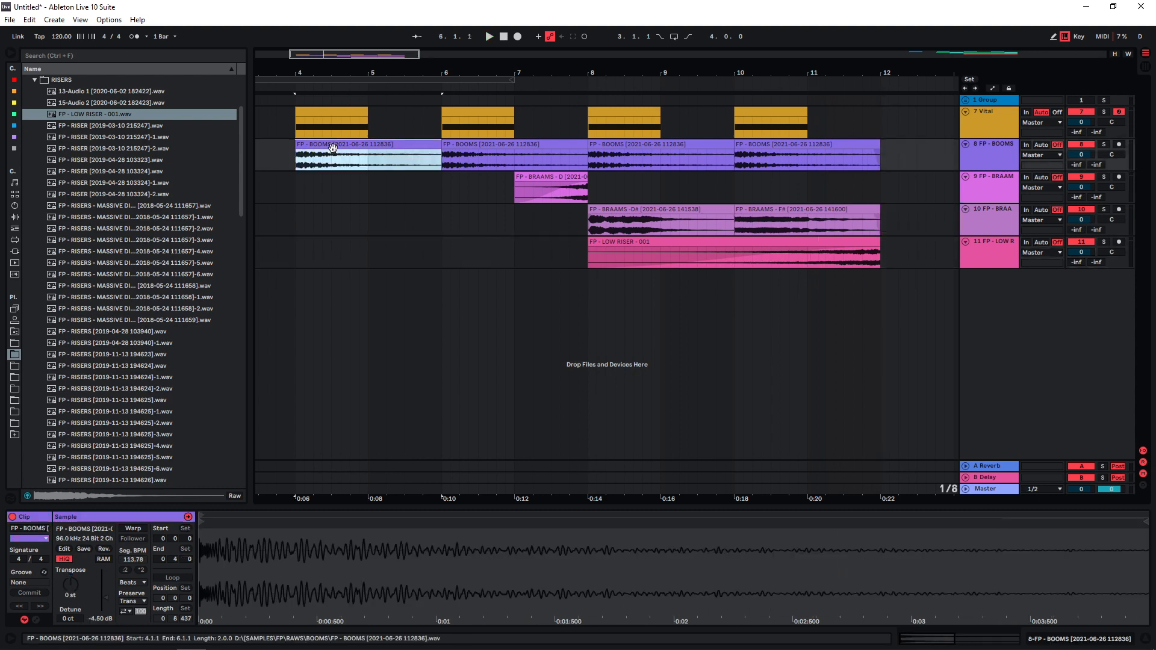
key("Delete")
left_click(295, 125)
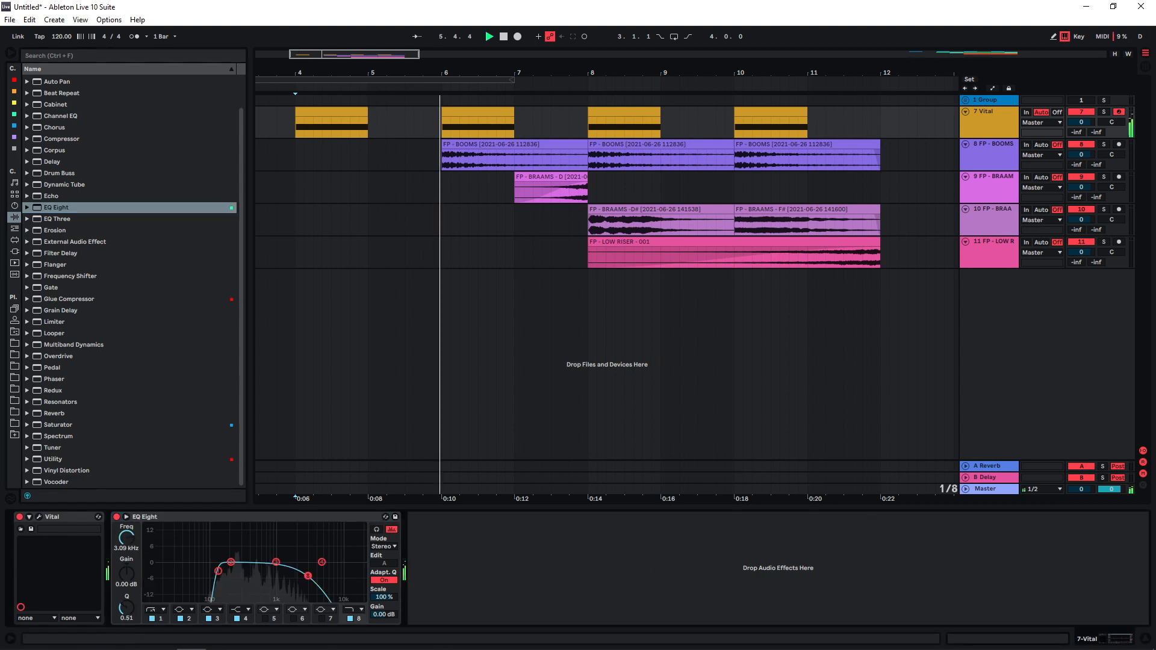
Set EQ Eight's eighth band to 2.90 kHz and play the arrangement from bar 8, then bar 4.
left_click_drag(306, 576, 306, 576)
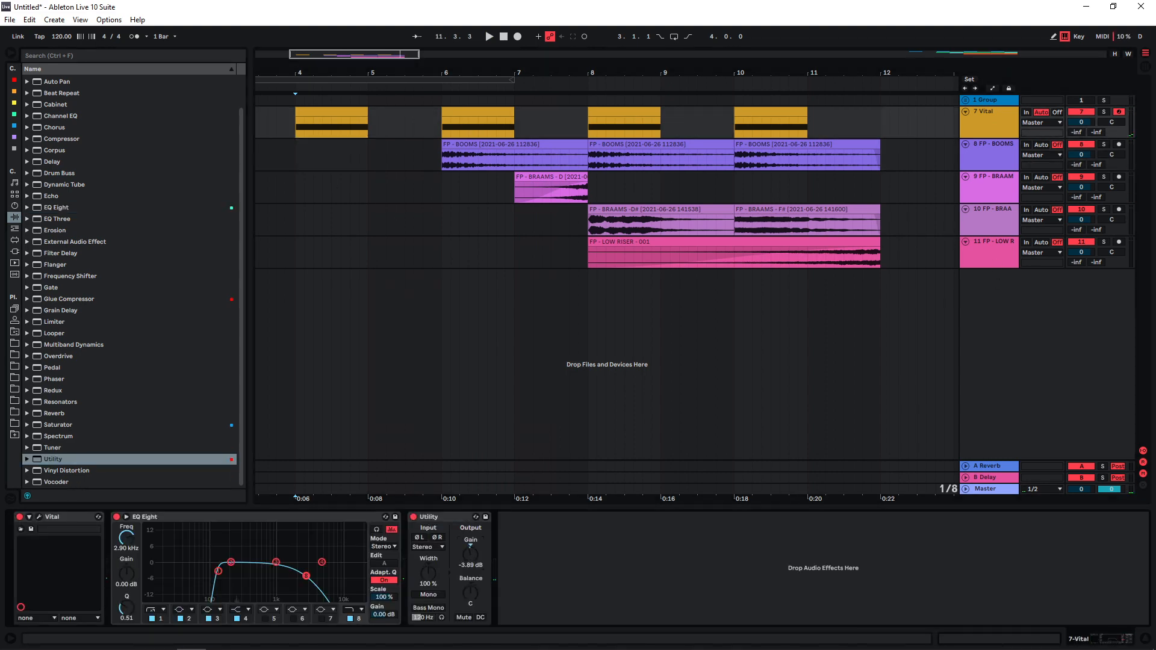
left_click(589, 125)
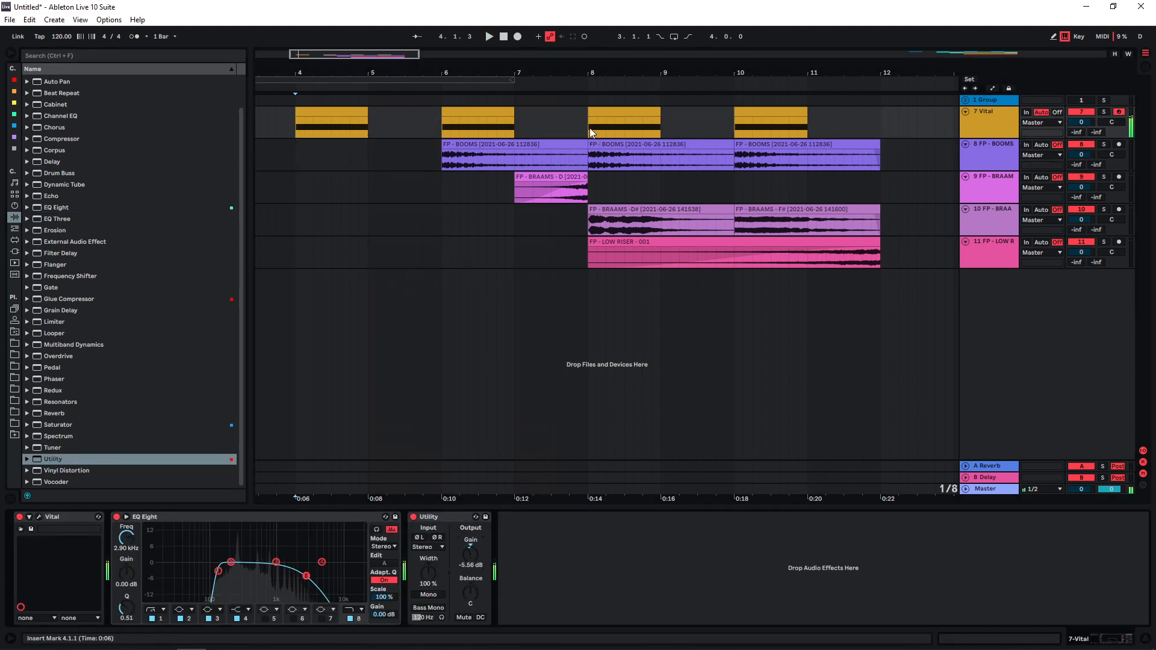
key("space")
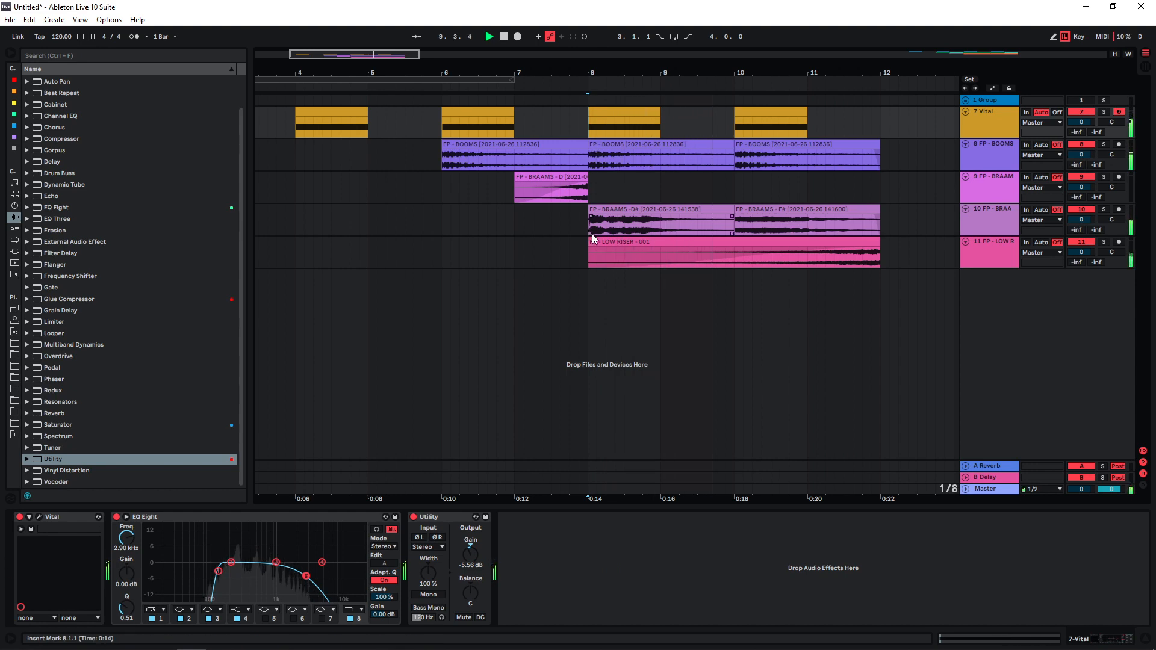
left_click(295, 131)
key("space")
key("space")
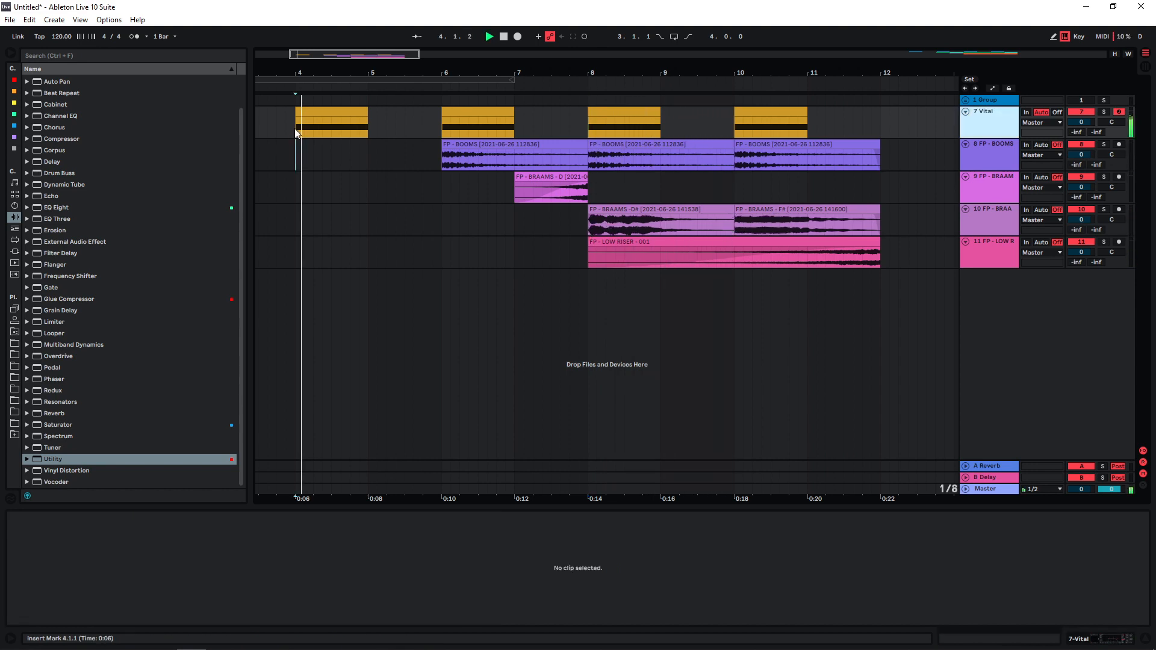